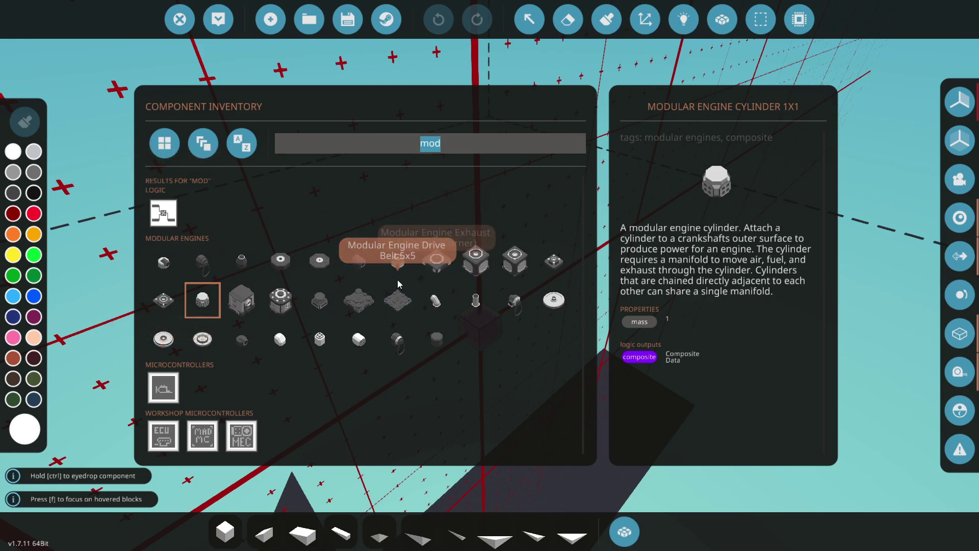
# Place a row of three modular engine crankshafts along the axis and delete the starting block
pyautogui.press('Tab')
pyautogui.click(463, 337)
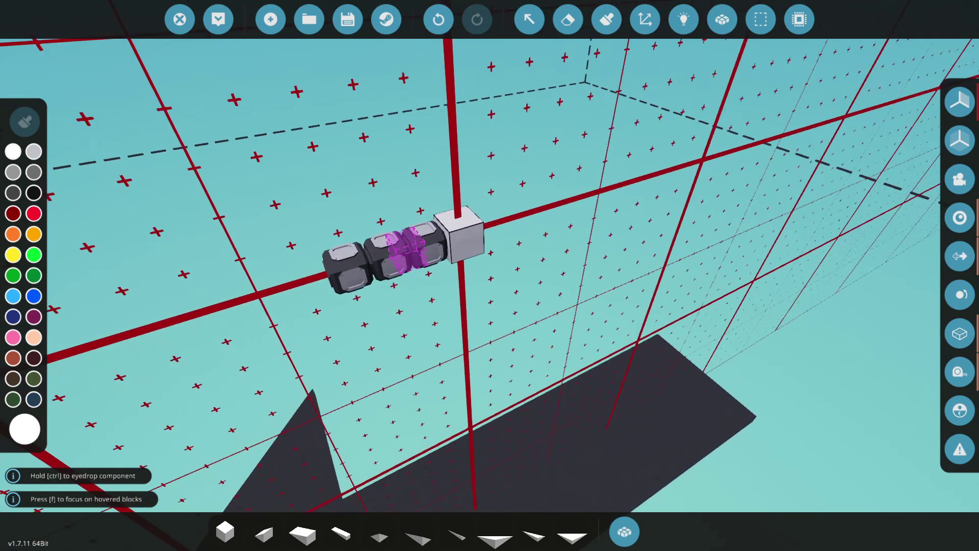
pyautogui.press('2')
pyautogui.click(582, 307)
pyautogui.press('s')
pyautogui.press('d')
pyautogui.press('a')
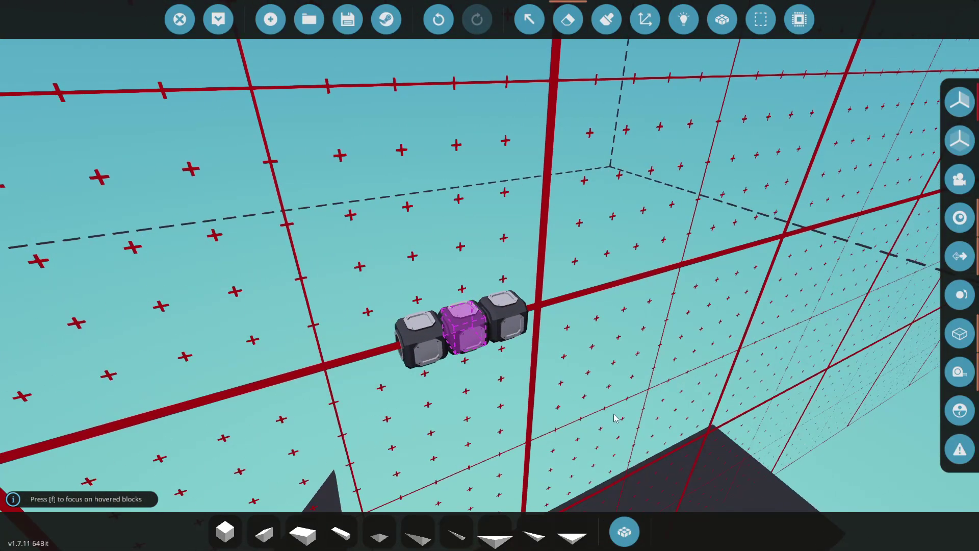
# Place Modular Engine Cylinder 1x1 parts around the sides of the two rear crankshafts
pyautogui.press('q')
pyautogui.click(207, 303)
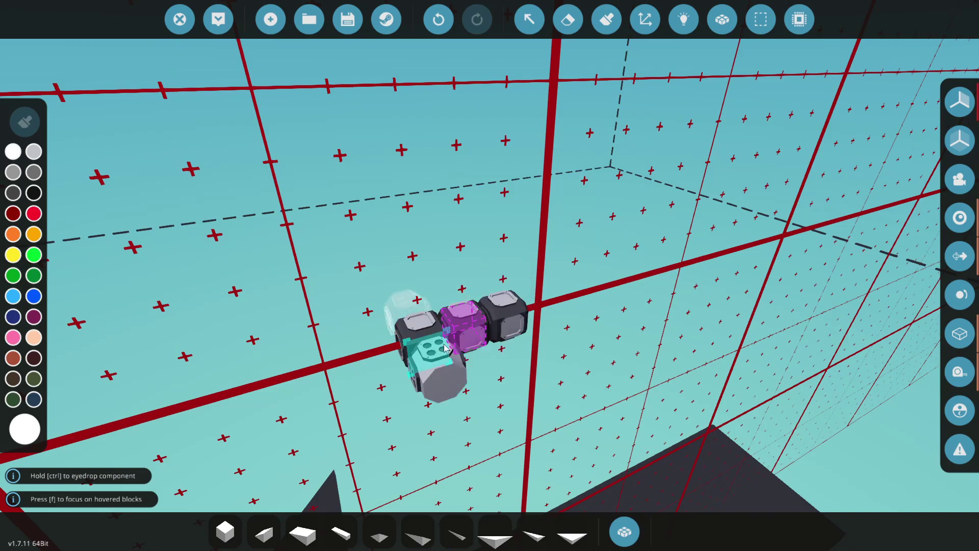
pyautogui.click(457, 315)
pyautogui.moveTo(577, 302); pyautogui.dragTo(564, 239)
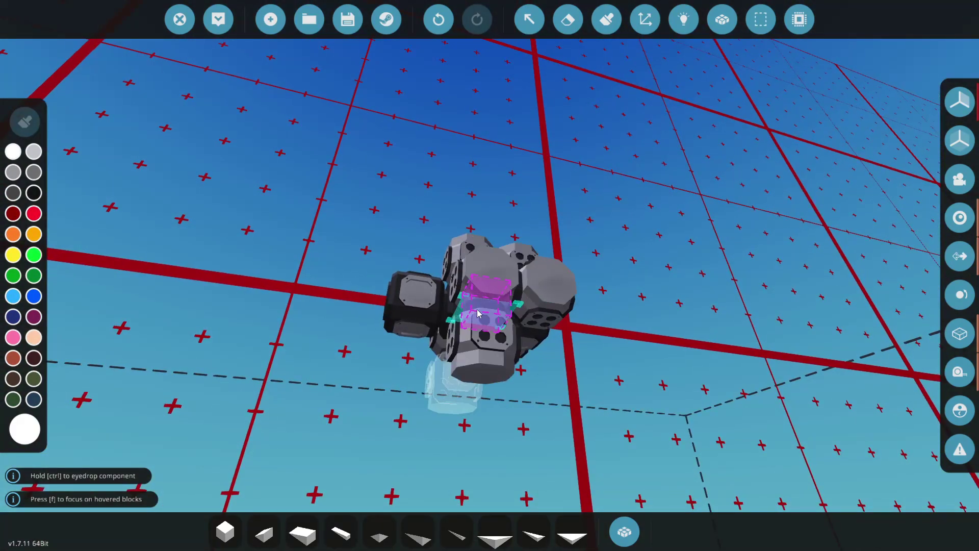
pyautogui.moveTo(586, 302); pyautogui.dragTo(586, 310)
# Add modular engine manifolds in the corners between the cylinders around both crankshafts
pyautogui.press('Tab')
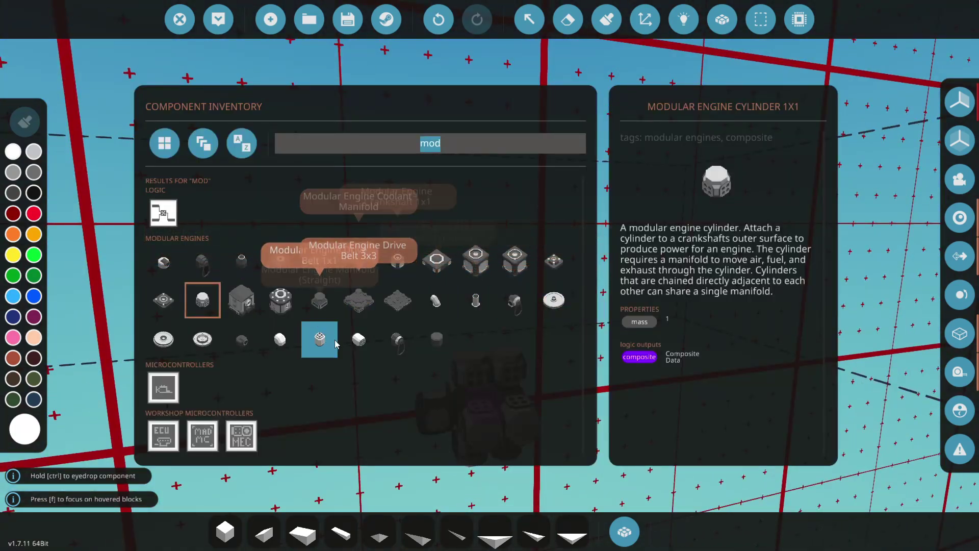
pyautogui.click(281, 339)
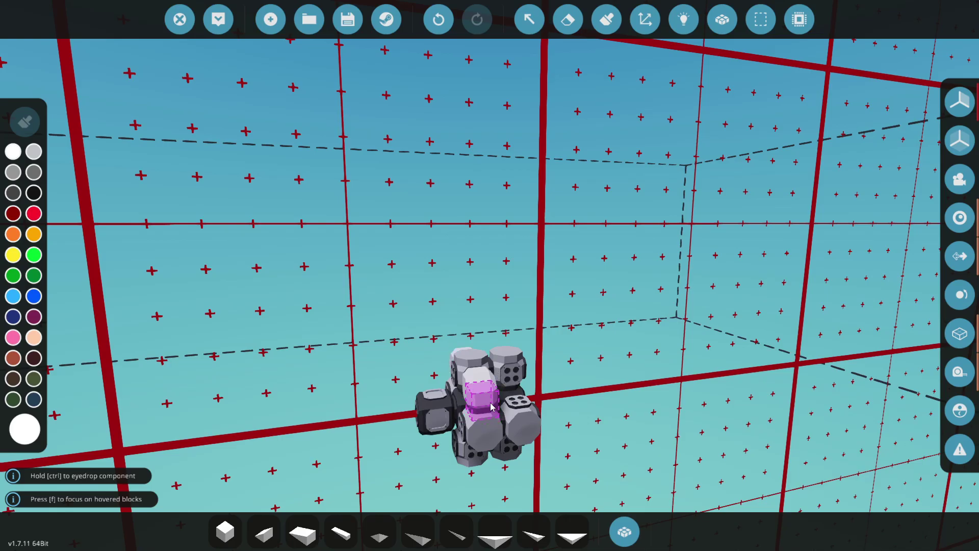
pyautogui.moveTo(507, 410); pyautogui.dragTo(544, 232)
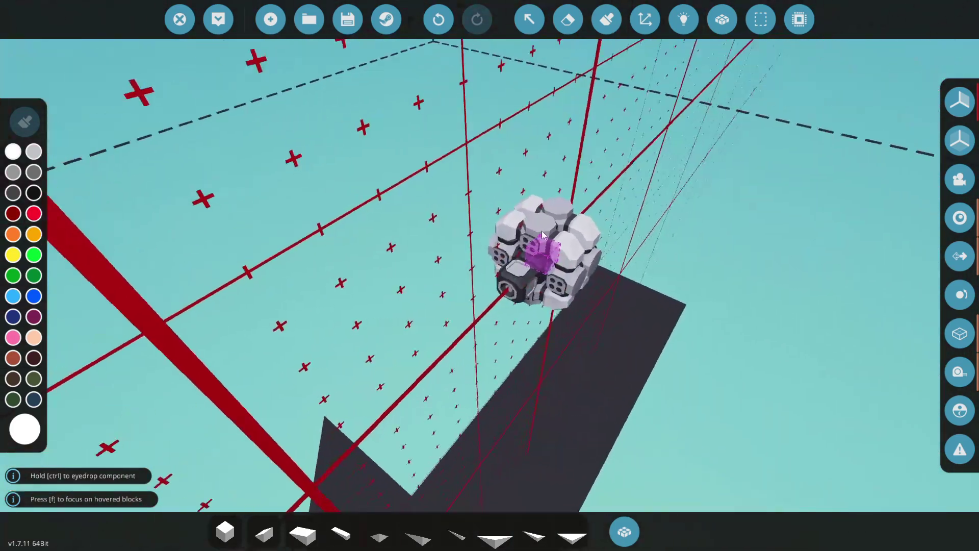
pyautogui.click(503, 194)
pyautogui.click(512, 273)
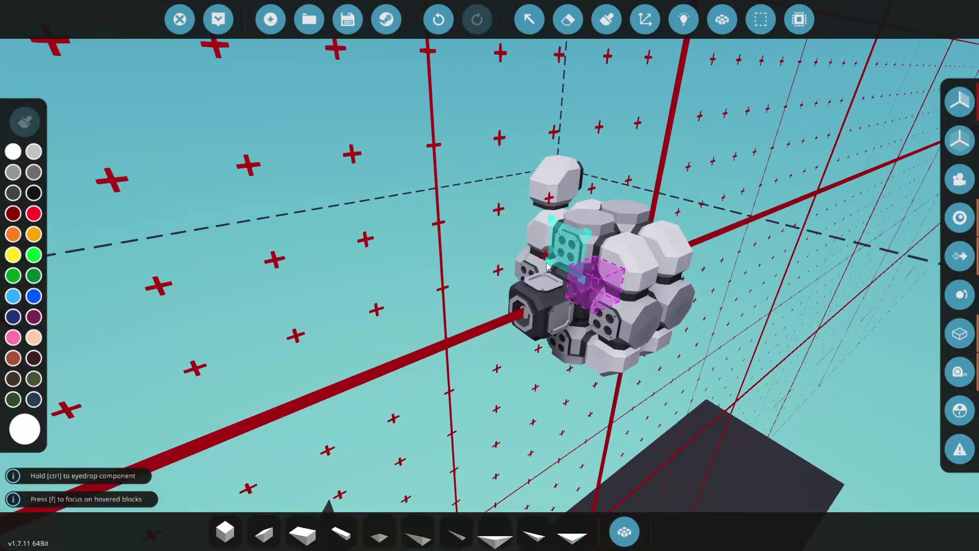
# Attach a Modular Engine Drive Belt 1x1 to the free end of the crankshaft row
pyautogui.press('d')
pyautogui.press('Tab')
pyautogui.click(553, 302)
pyautogui.click(440, 324)
pyautogui.click(378, 321)
# Mount a Modular Engine Fluid Pump on top of the drive belt
pyautogui.press('q')
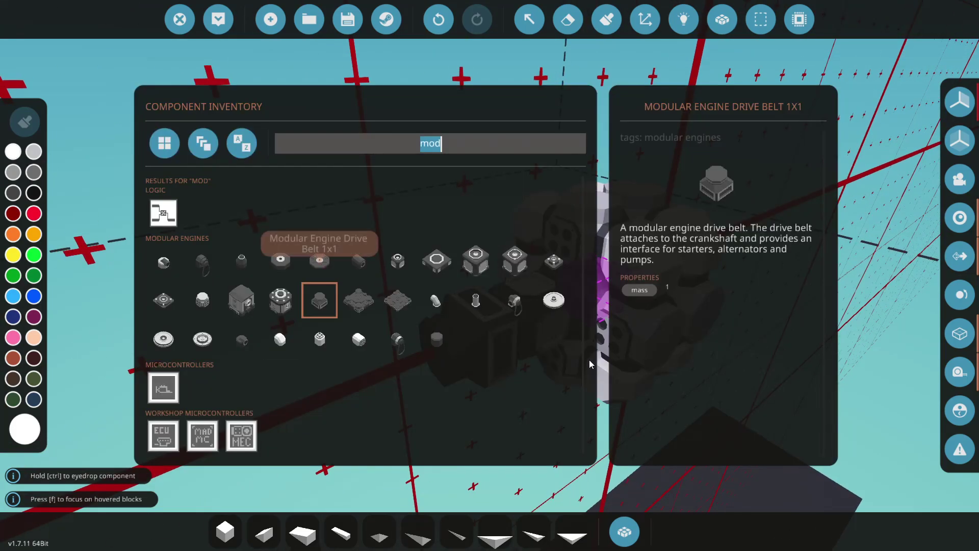
pyautogui.click(514, 300)
pyautogui.press('d')
pyautogui.moveTo(524, 350); pyautogui.dragTo(726, 356)
pyautogui.press('a')
# Place a basic block between the fluid pump and the upper cylinder, and delete it again
pyautogui.press('1')
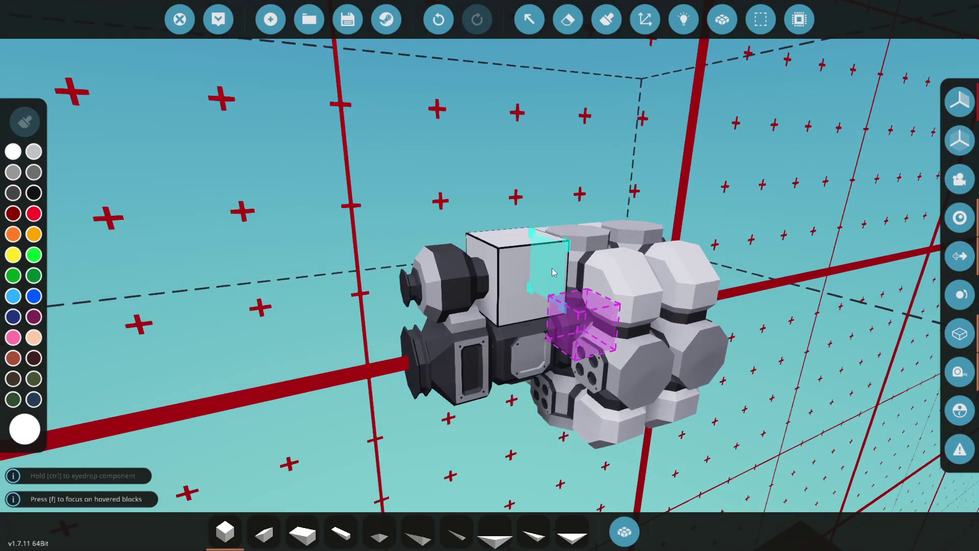
pyautogui.click(522, 311)
pyautogui.press('w')
pyautogui.press('Delete')
pyautogui.click(526, 283)
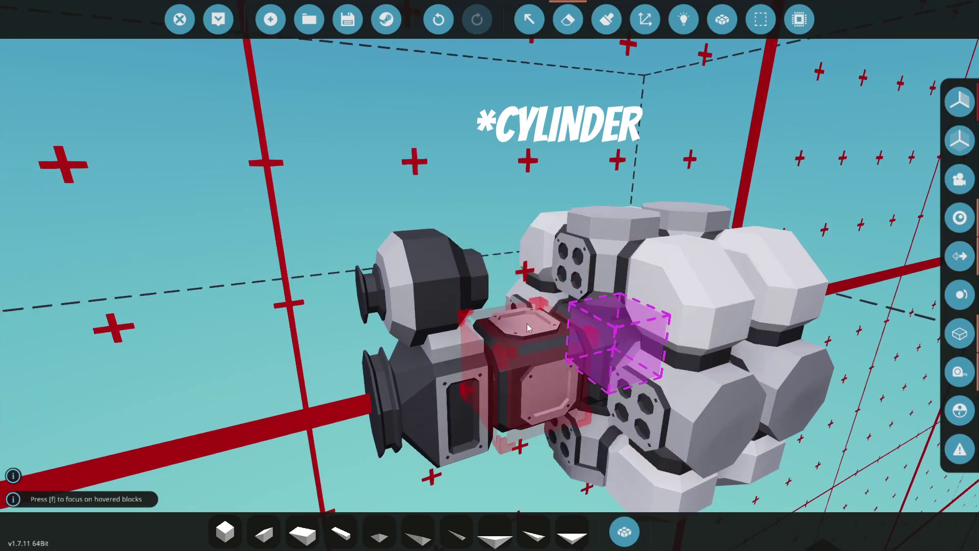
# Examine the spacing between the cylinders, the exposed crankshaft and the drive belt with its fluid pump
pyautogui.press('a')
pyautogui.moveTo(528, 329)
pyautogui.mouseDown()
pyautogui.moveTo(632, 329)
pyautogui.moveTo(352, 329)
pyautogui.mouseUp()
pyautogui.press('d')
pyautogui.press('a')
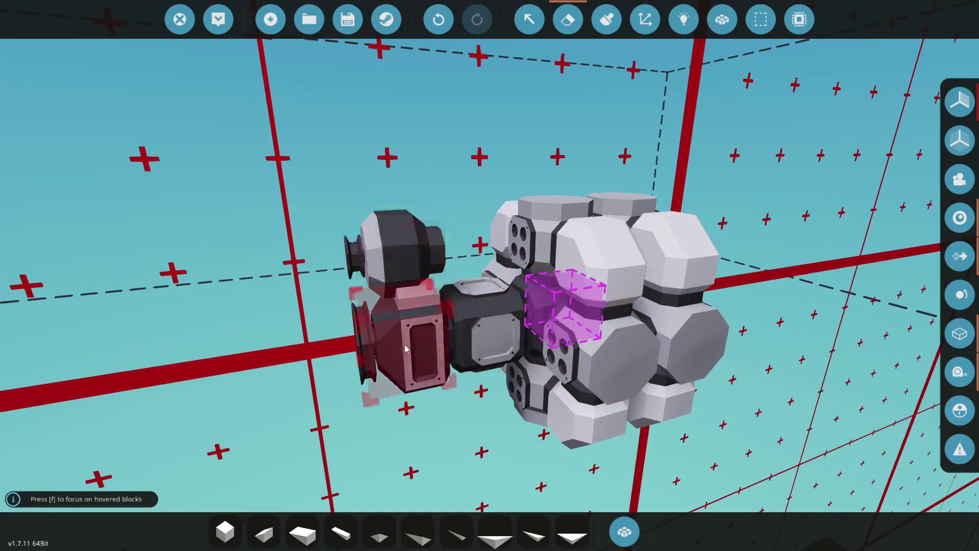
pyautogui.press('w')
pyautogui.press('s')
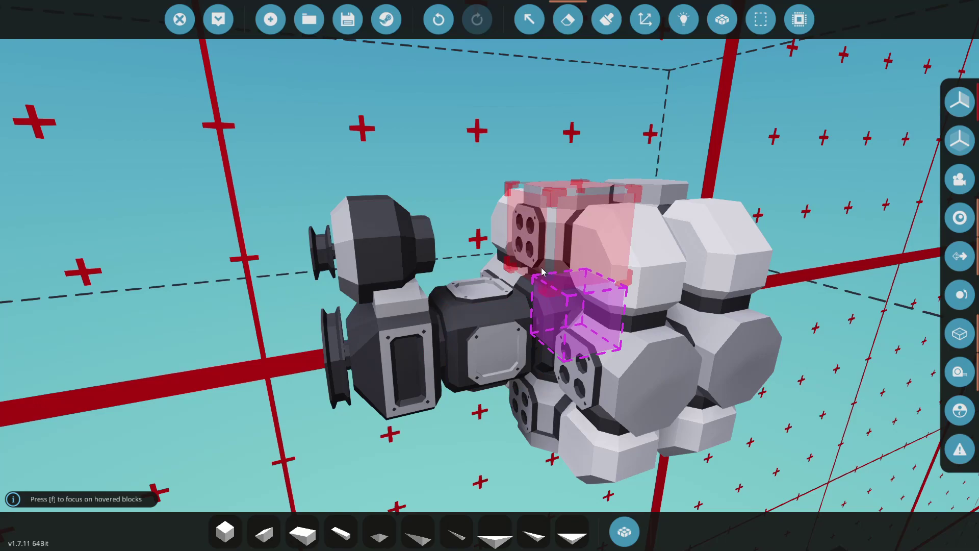
pyautogui.press('a')
pyautogui.moveTo(542, 285); pyautogui.dragTo(602, 306)
pyautogui.press('d')
pyautogui.moveTo(490, 340)
pyautogui.mouseDown()
pyautogui.moveTo(449, 340)
pyautogui.moveTo(541, 329)
pyautogui.moveTo(543, 311)
pyautogui.mouseUp()
pyautogui.press('a')
pyautogui.moveTo(454, 279); pyautogui.dragTo(454, 265)
# Place a Fluid Heat Radiator 3x3 (Electric) in front of the drive belt and fluid pump
pyautogui.press('Tab')
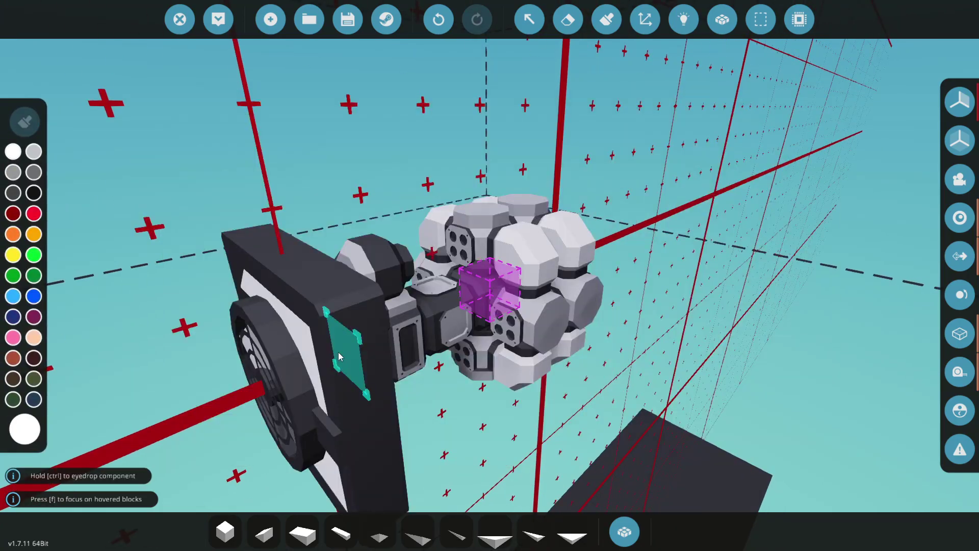
pyautogui.click(339, 356)
pyautogui.press('d')
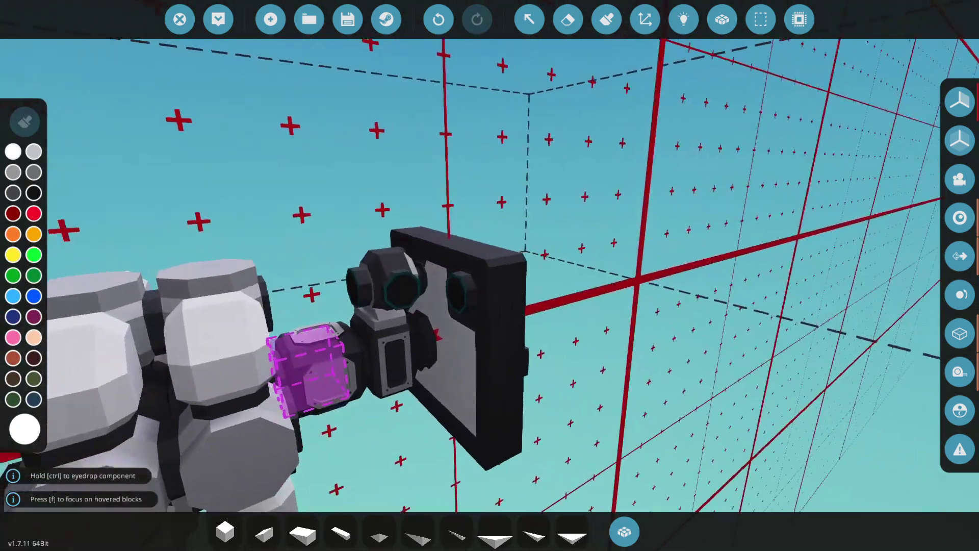
pyautogui.press('a')
pyautogui.press('d')
pyautogui.press('k')
pyautogui.press('j')
# Turn off symmetry and place a single Modular Engine Coolant Manifold next to the exposed crankshaft, against the side cylinder
pyautogui.press('q')
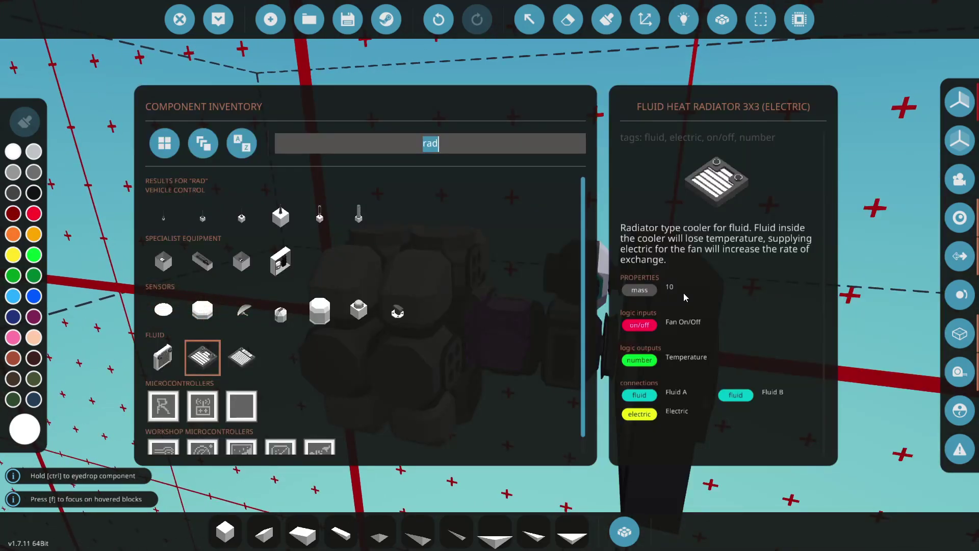
pyautogui.write('mod')
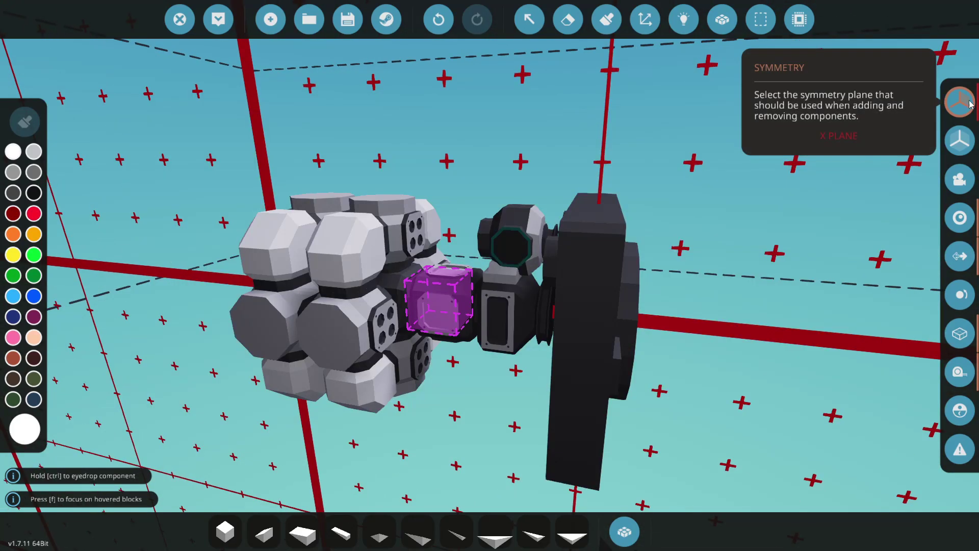
pyautogui.click(960, 102)
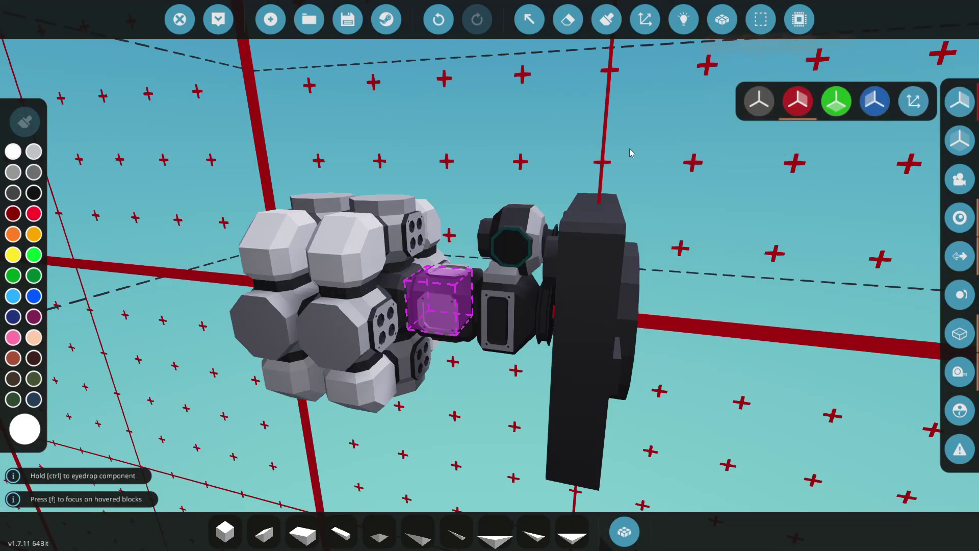
pyautogui.click(759, 102)
pyautogui.moveTo(657, 219); pyautogui.dragTo(654, 323)
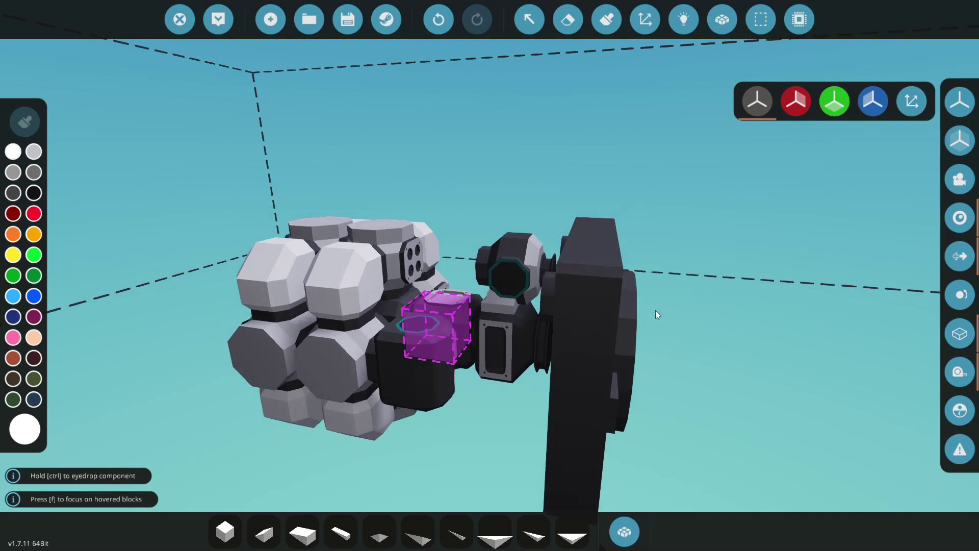
pyautogui.scroll(3, 657, 351)
pyautogui.press('s')
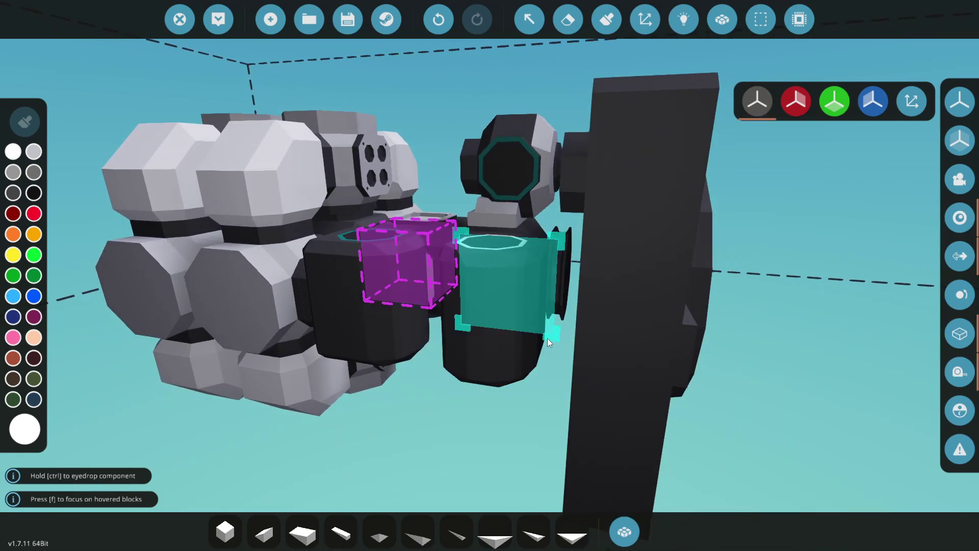
pyautogui.press('a')
pyautogui.moveTo(566, 244); pyautogui.dragTo(610, 228)
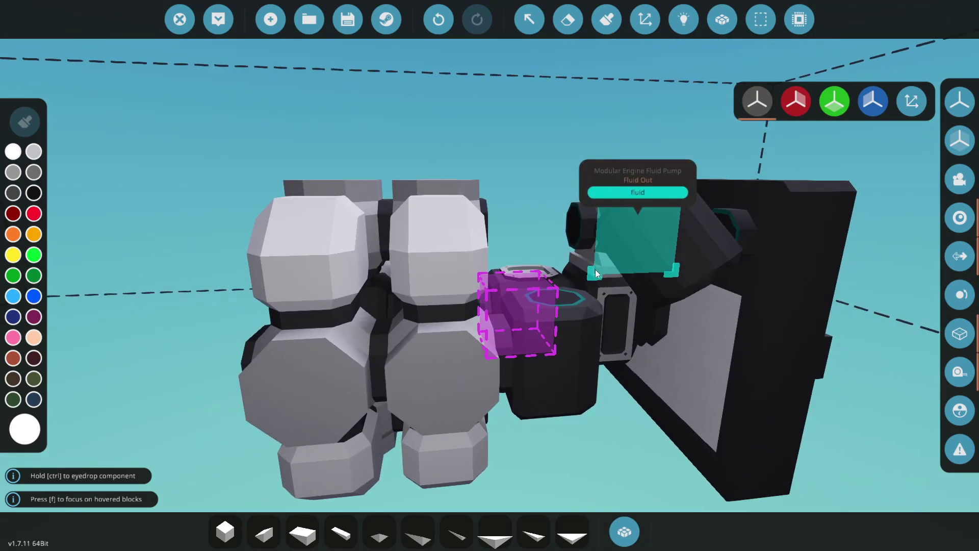
# Run angled and straight pipes from the fluid pump's Fluid Out port towards the coolant manifold
pyautogui.write('wq')
pyautogui.write('pip')
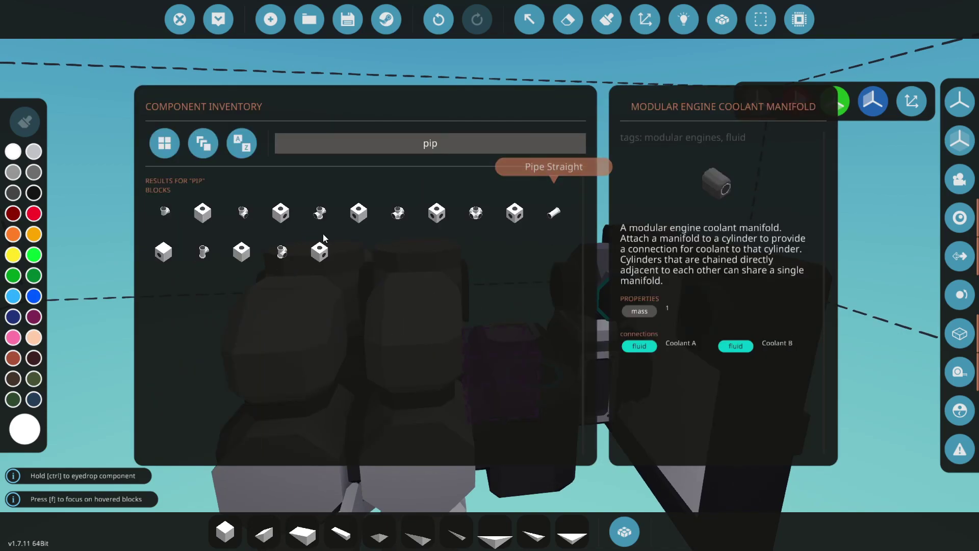
pyautogui.click(165, 210)
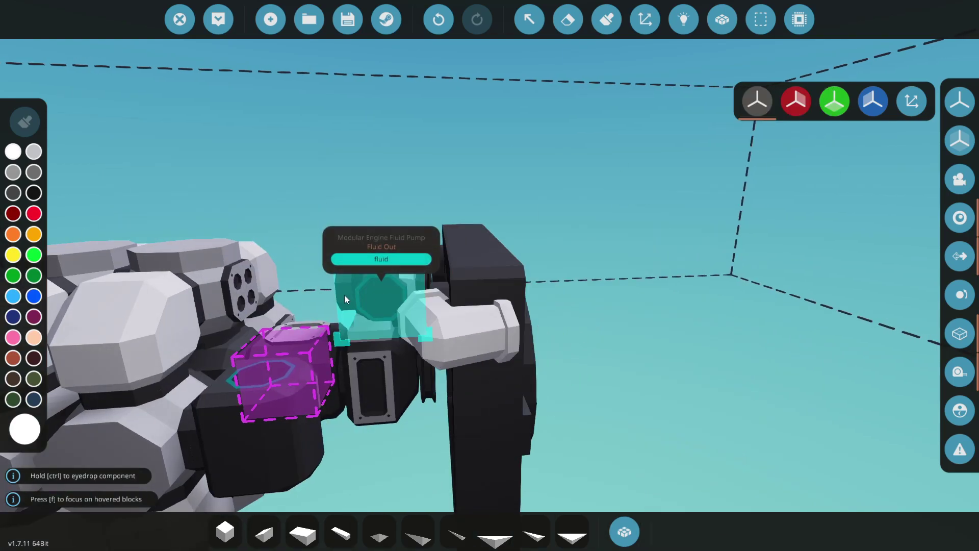
pyautogui.moveTo(384, 295); pyautogui.dragTo(715, 305)
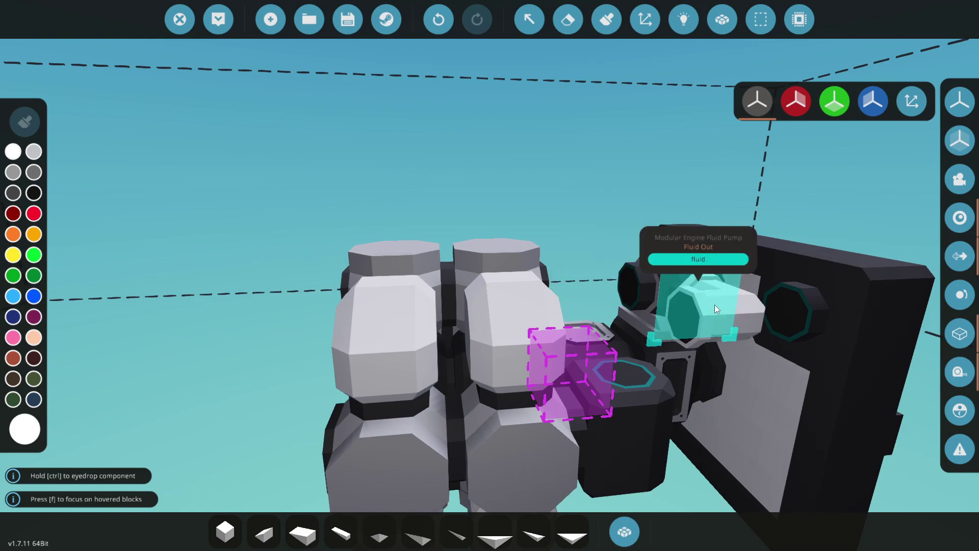
pyautogui.moveTo(629, 381); pyautogui.dragTo(385, 225)
pyautogui.moveTo(516, 223); pyautogui.dragTo(577, 307)
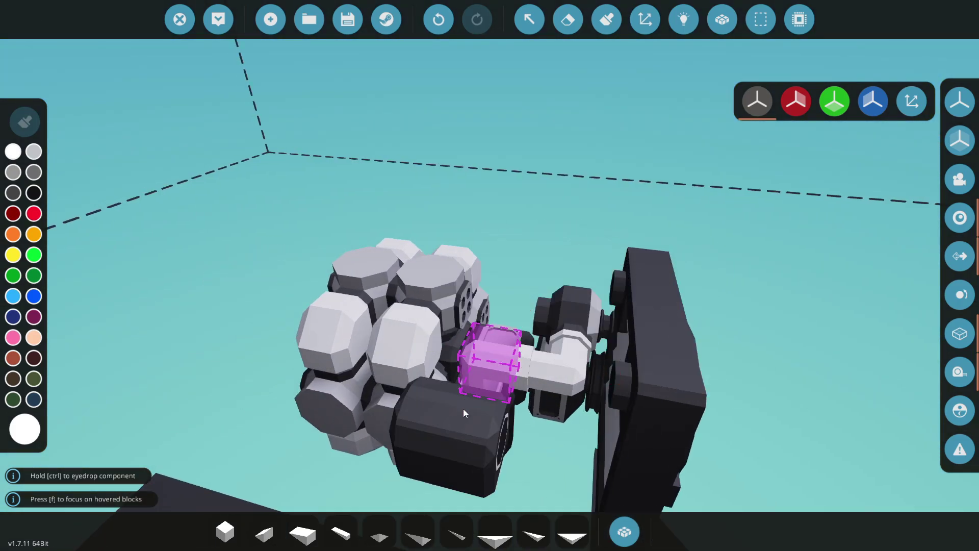
pyautogui.moveTo(512, 441); pyautogui.dragTo(540, 324)
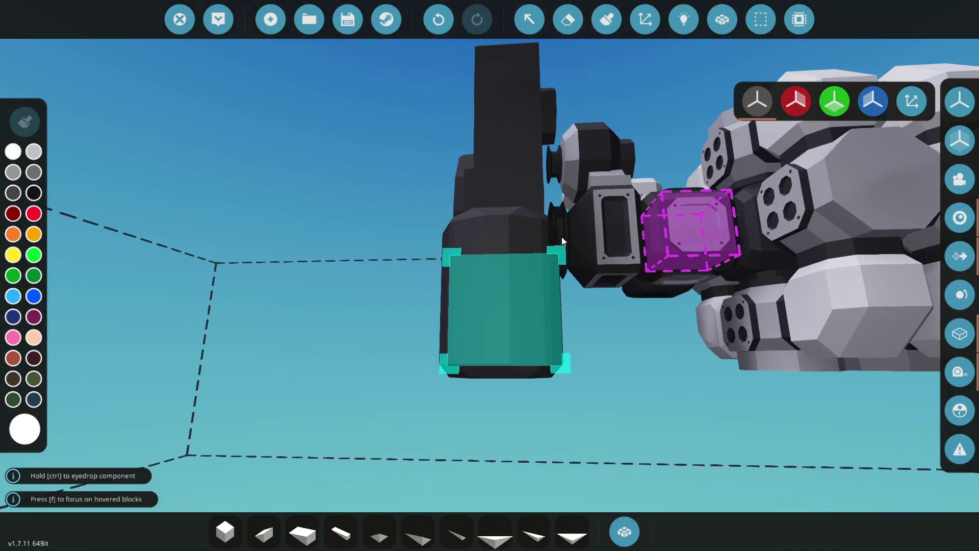
# Delete the radiator and place it again with its fluid ports on the pump's inlet side
pyautogui.moveTo(594, 245); pyautogui.dragTo(435, 344)
pyautogui.click(443, 338)
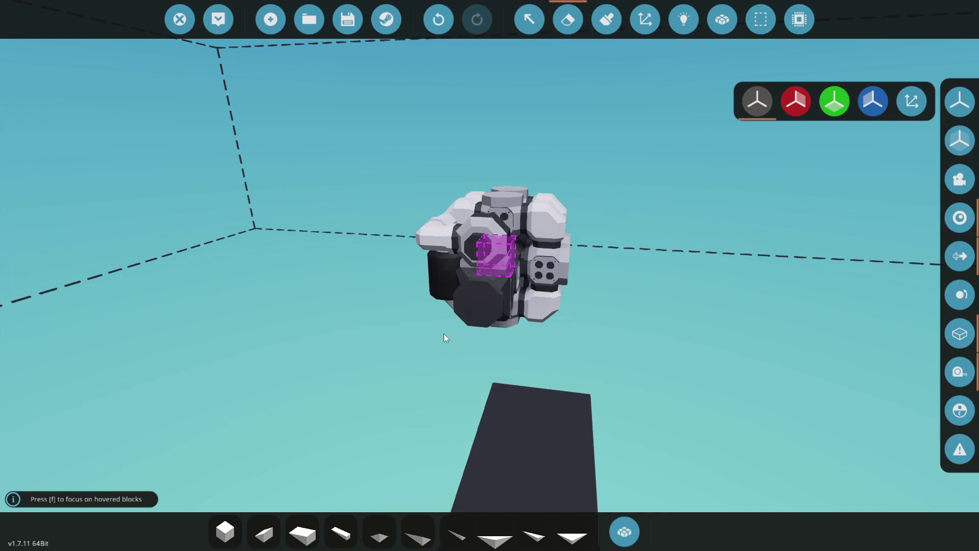
pyautogui.click(465, 304)
pyautogui.moveTo(703, 285); pyautogui.dragTo(638, 316)
pyautogui.moveTo(485, 296); pyautogui.dragTo(426, 236)
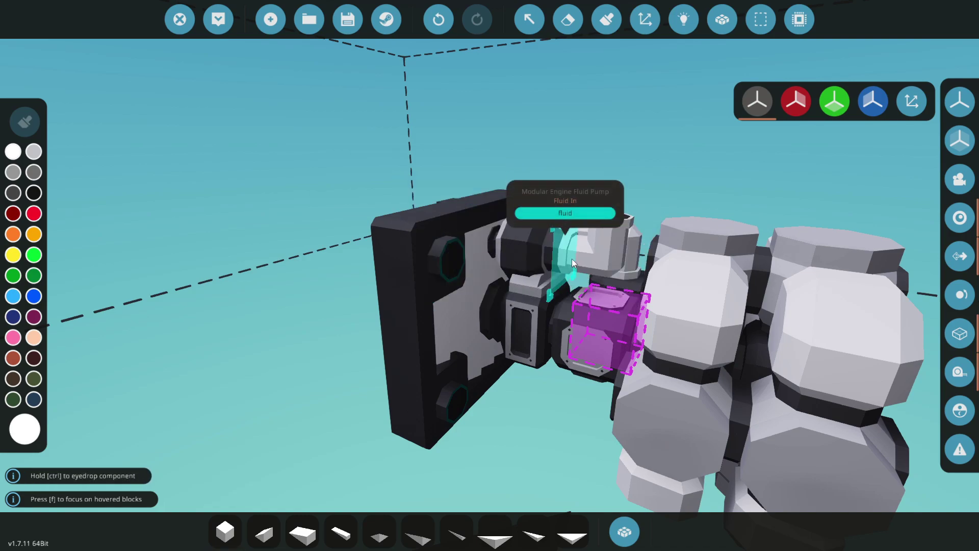
# Attach piping to the fluid pump's Fluid In port
pyautogui.moveTo(571, 259); pyautogui.dragTo(765, 275)
pyautogui.moveTo(459, 377); pyautogui.dragTo(549, 230)
pyautogui.moveTo(384, 169); pyautogui.dragTo(356, 149)
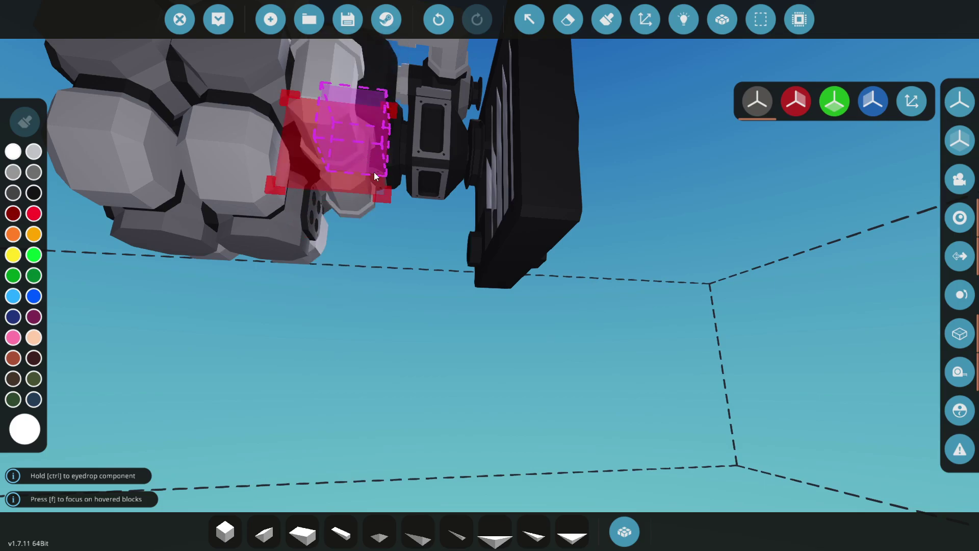
pyautogui.moveTo(441, 194); pyautogui.dragTo(454, 249)
# Run pipes from both radiator ports back to the engine to complete the coolant loop
pyautogui.click(454, 249)
pyautogui.click(451, 356)
pyautogui.moveTo(483, 181); pyautogui.dragTo(602, 186)
pyautogui.moveTo(536, 189)
pyautogui.mouseDown()
pyautogui.moveTo(481, 197)
pyautogui.moveTo(504, 274)
pyautogui.moveTo(536, 187)
pyautogui.moveTo(540, 197)
pyautogui.mouseUp()
pyautogui.moveTo(373, 263); pyautogui.dragTo(564, 155)
# Select the whole engine with the selection grid, cut it, rotate it and paste it back in place
pyautogui.click(760, 18)
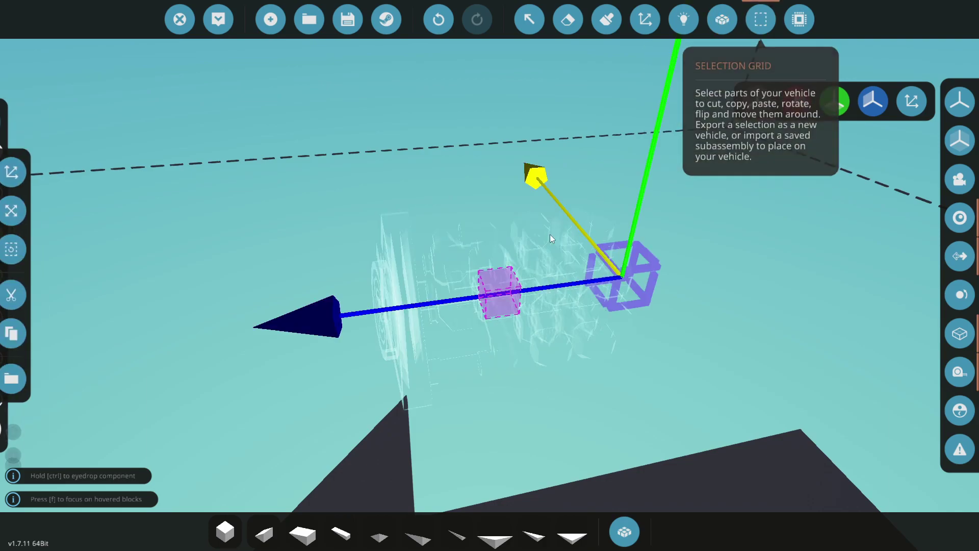
pyautogui.keyDown('ctrl'); pyautogui.click(417, 276); pyautogui.keyUp('ctrl')
pyautogui.keyDown('ctrl'); pyautogui.keyDown('shift'); pyautogui.click(622, 272); pyautogui.keyUp('shift'); pyautogui.keyUp('ctrl')
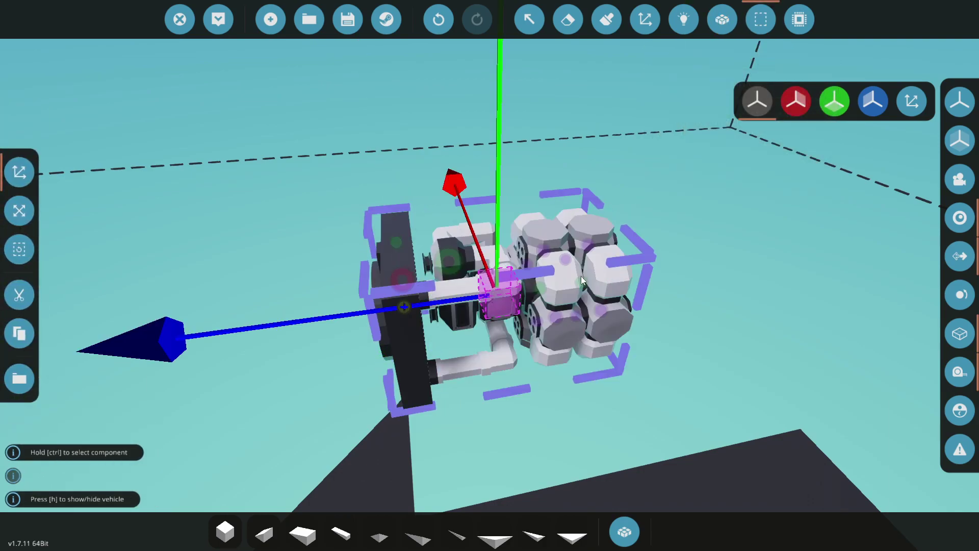
pyautogui.click(27, 294)
pyautogui.moveTo(506, 254); pyautogui.dragTo(499, 254)
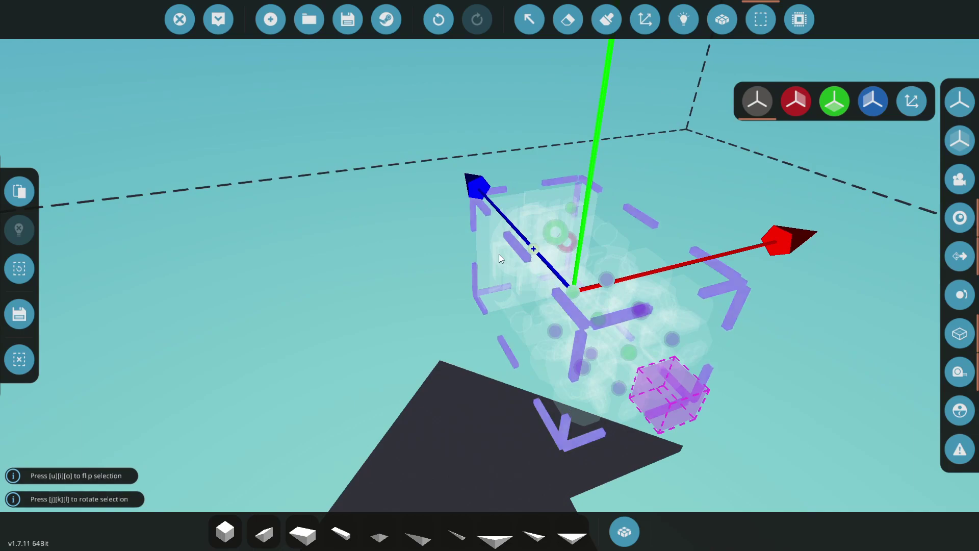
pyautogui.press('l')
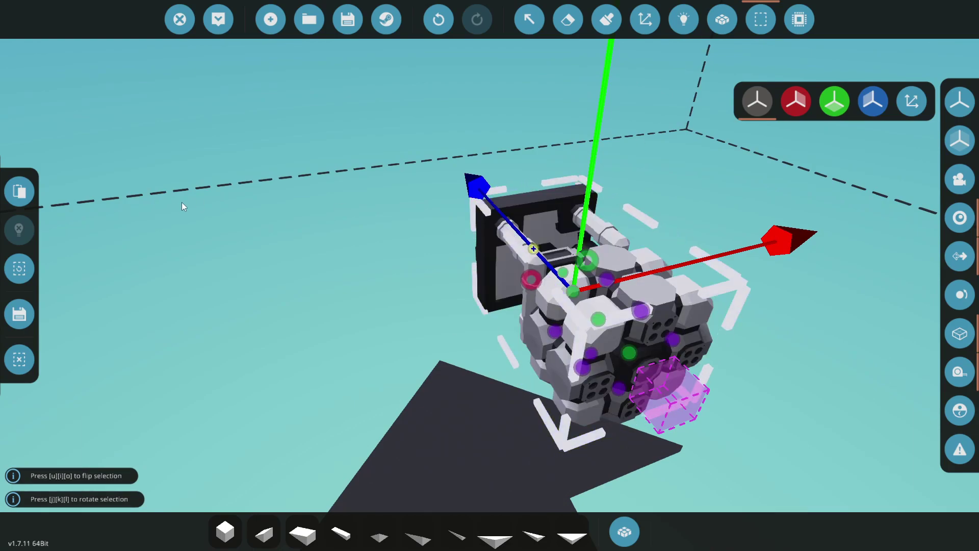
pyautogui.click(20, 191)
pyautogui.moveTo(712, 246)
pyautogui.mouseDown()
pyautogui.moveTo(959, 218)
pyautogui.moveTo(705, 213)
pyautogui.moveTo(714, 225)
pyautogui.moveTo(959, 256)
pyautogui.moveTo(974, 244)
pyautogui.moveTo(699, 236)
pyautogui.mouseUp()
# Attach a Modular Engine Starter to the drive belt between the radiator and the cylinders
pyautogui.press('q')
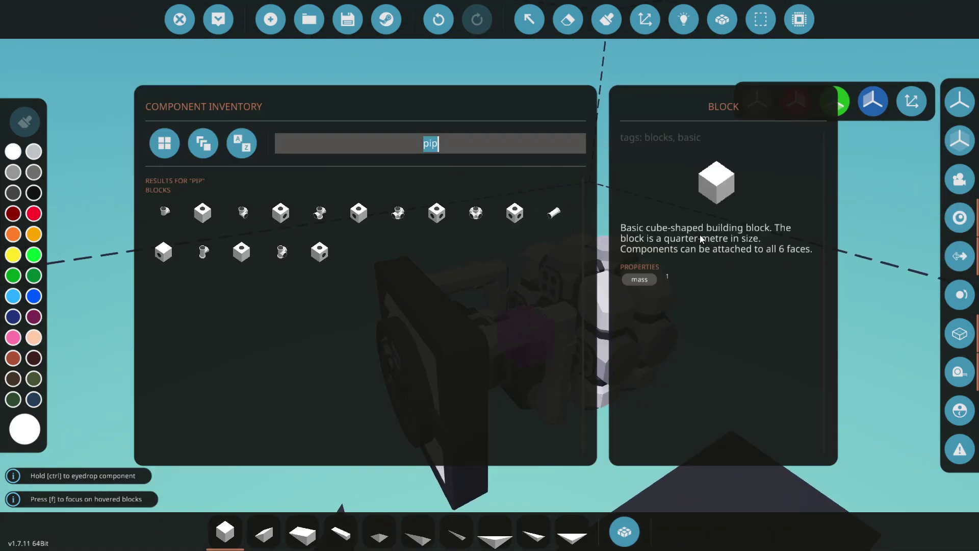
pyautogui.write('mod')
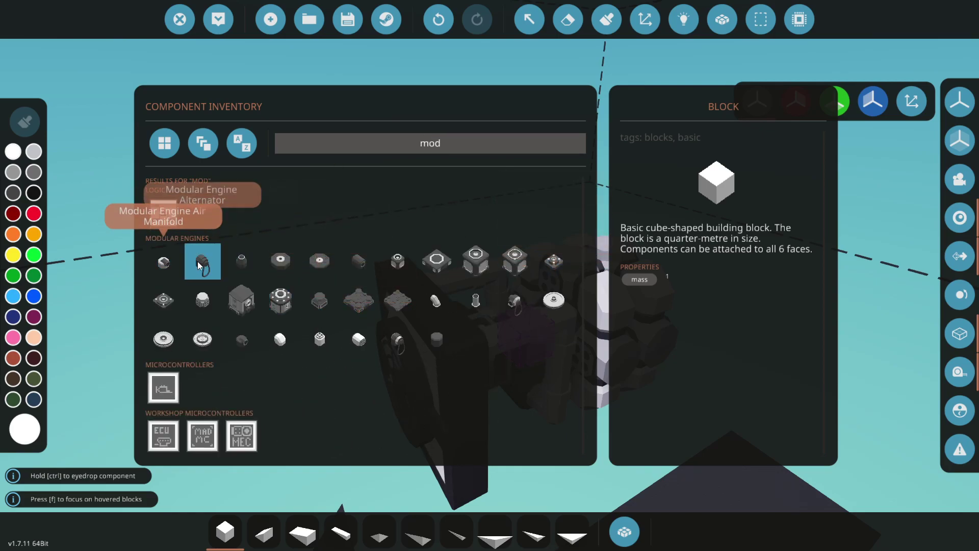
pyautogui.click(402, 344)
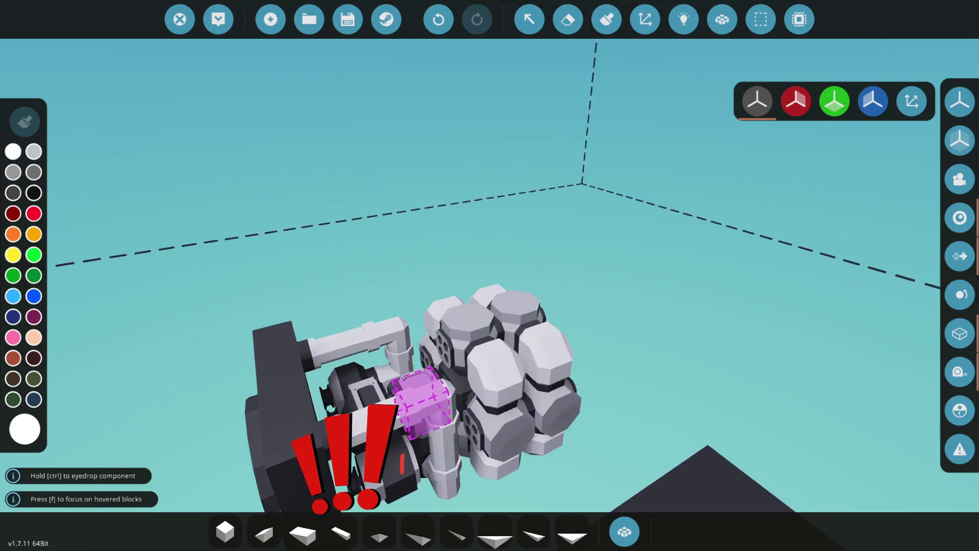
# Place a battery on top of the engine, rotated to lie lengthwise between the radiator and the cylinders
pyautogui.press('Tab')
pyautogui.write('batt')
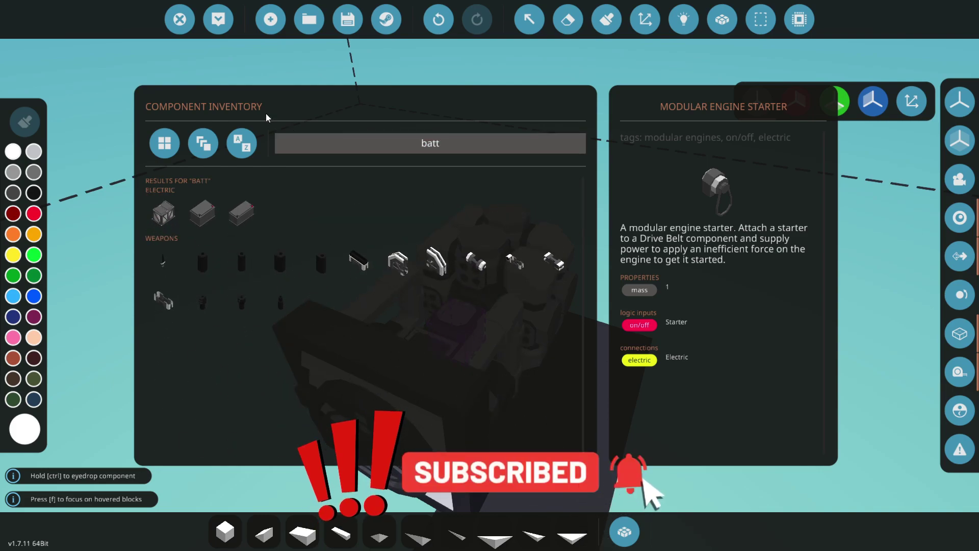
pyautogui.click(243, 210)
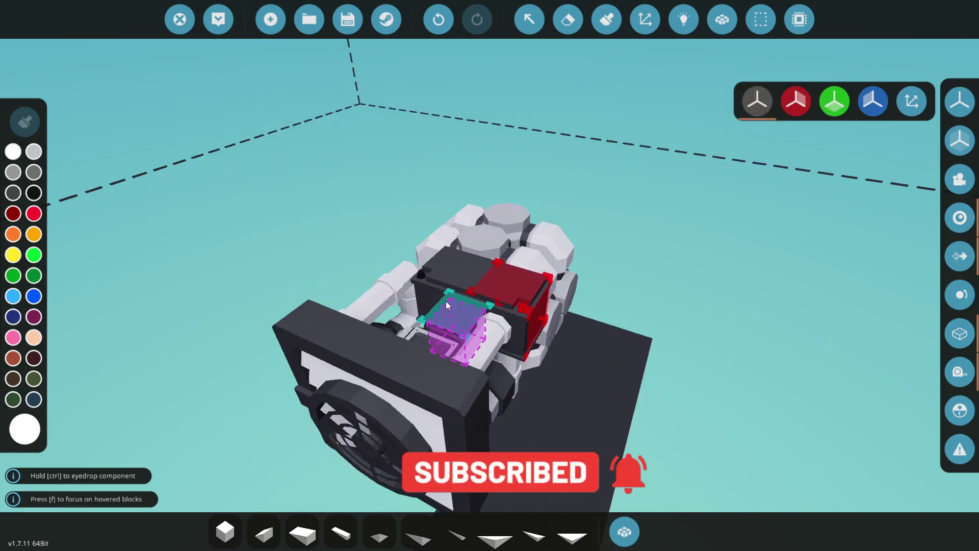
pyautogui.press('j')
pyautogui.press('j')
pyautogui.press('j')
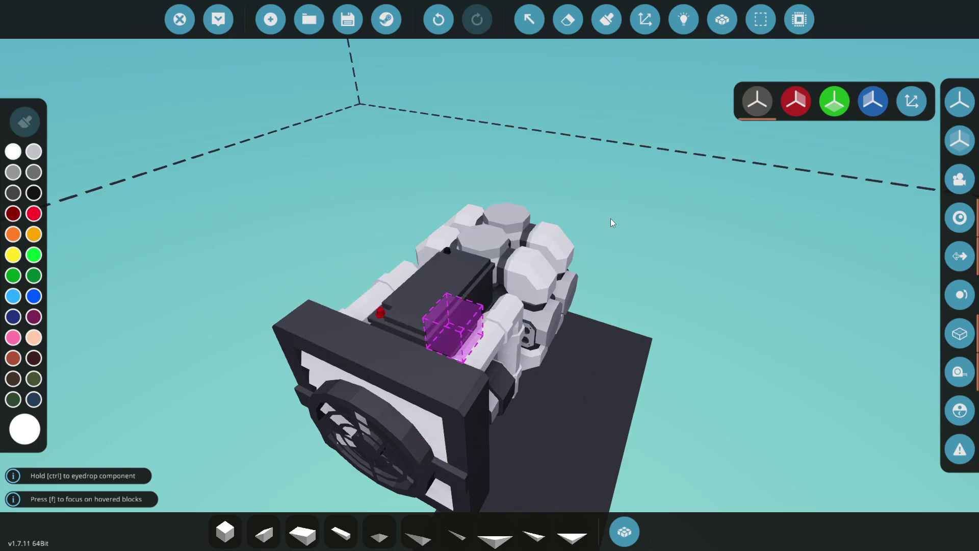
# Attach a Modular Engine Clutch 1x1 to the crankshaft's output end and straight exhaust manifolds to the cylinders on both sides of it
pyautogui.moveTo(663, 214); pyautogui.dragTo(580, 184)
pyautogui.scroll(3, 612, 209)
pyautogui.press('a')
pyautogui.press('w')
pyautogui.press('d')
pyautogui.moveTo(731, 191)
pyautogui.mouseDown()
pyautogui.moveTo(960, 141)
pyautogui.moveTo(978, 149)
pyautogui.moveTo(960, 179)
pyautogui.moveTo(731, 193)
pyautogui.mouseUp()
pyautogui.moveTo(567, 316); pyautogui.dragTo(634, 313)
pyautogui.press('s')
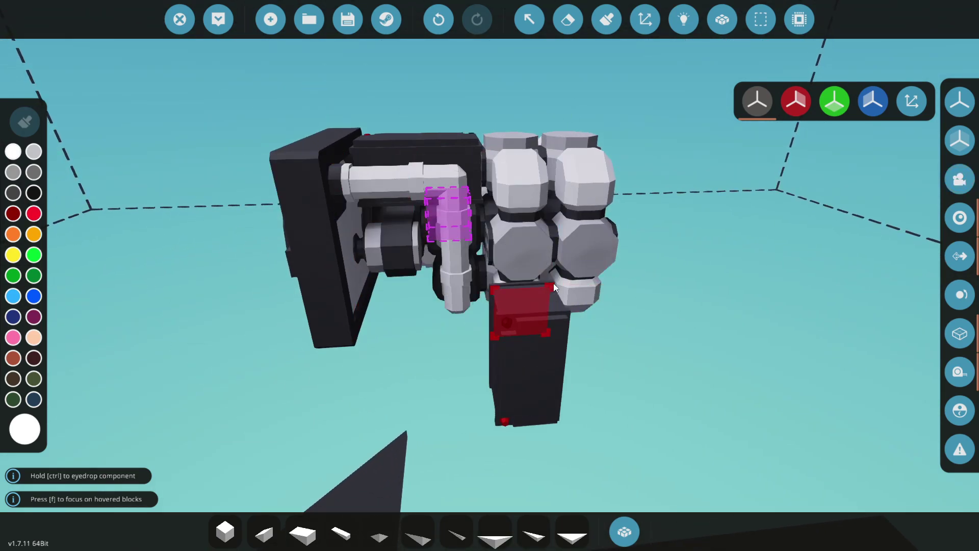
pyautogui.press('s')
pyautogui.moveTo(619, 255); pyautogui.dragTo(638, 244)
pyautogui.write('q')
pyautogui.write('mod')
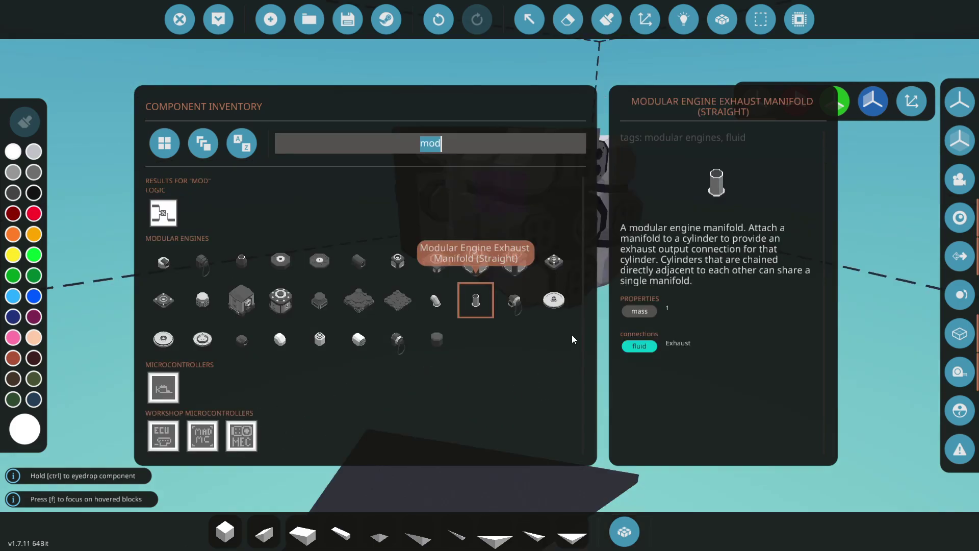
pyautogui.click(246, 260)
pyautogui.press('d')
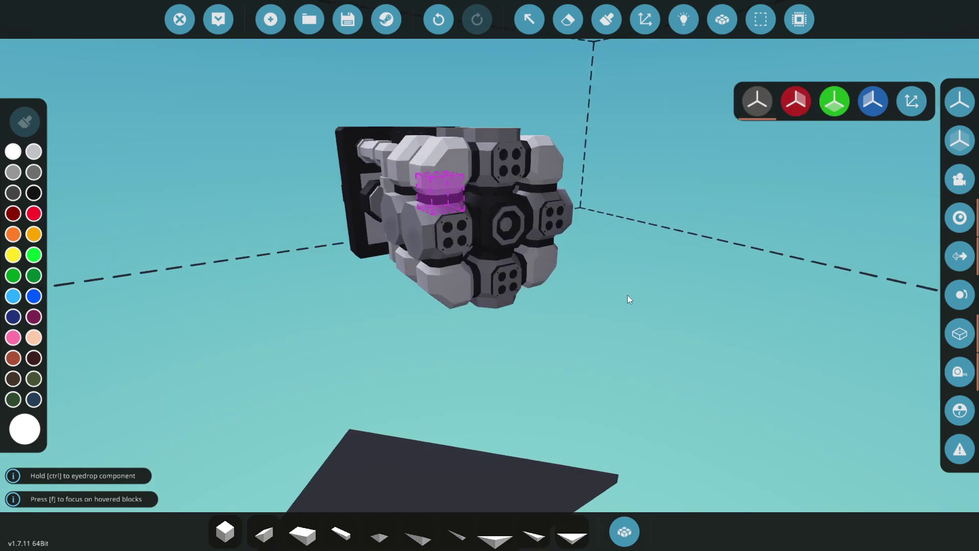
pyautogui.press('w')
pyautogui.click(412, 224)
pyautogui.moveTo(500, 198); pyautogui.dragTo(444, 224)
pyautogui.press('d')
pyautogui.press('a')
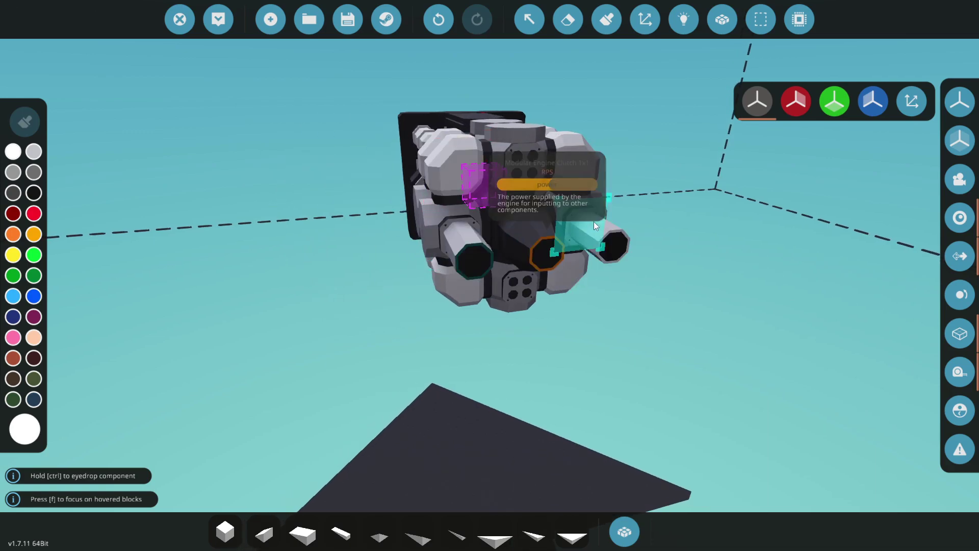
pyautogui.click(586, 222)
pyautogui.moveTo(602, 196); pyautogui.dragTo(627, 202)
# Attach a Modular Engine Air Manifold to the upper rear cylinder
pyautogui.press('Tab')
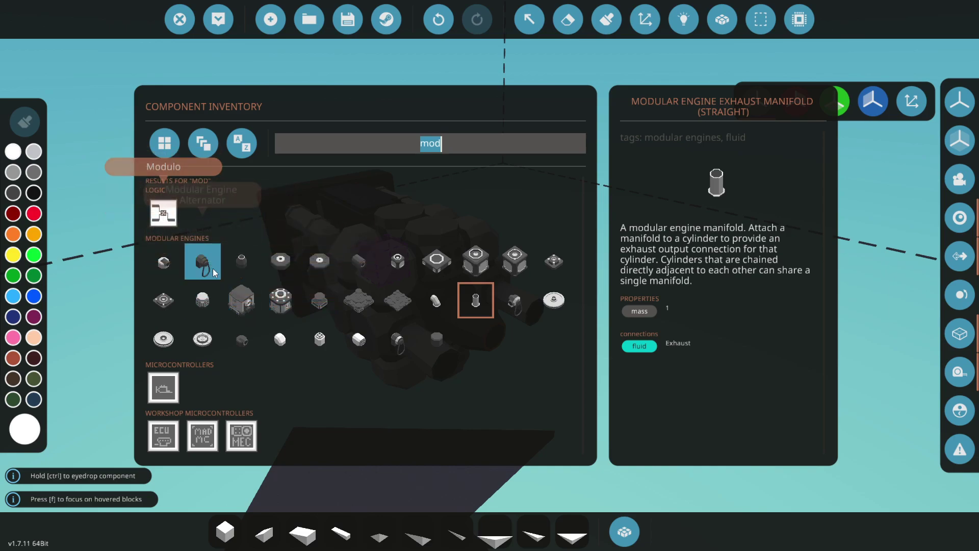
pyautogui.click(164, 261)
pyautogui.write('q')
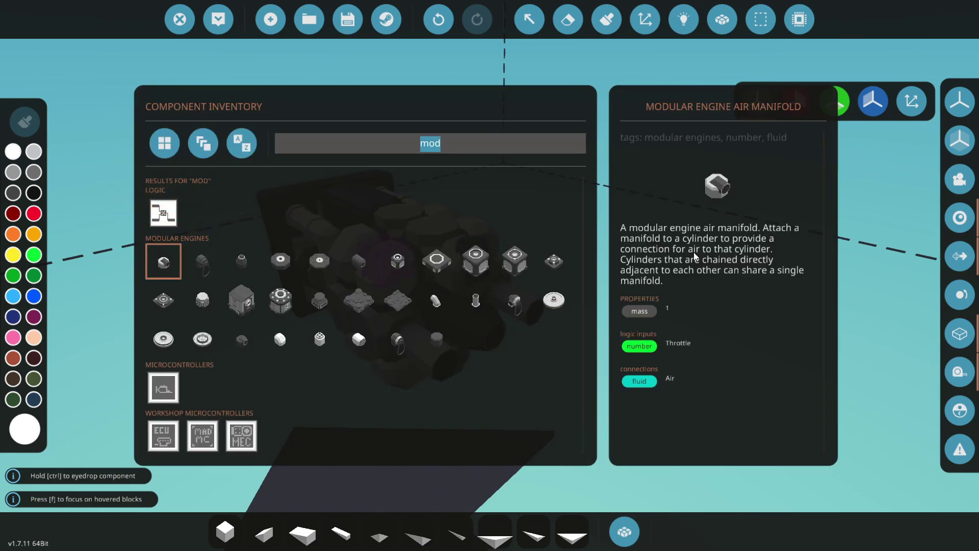
# Mount Air Scoop Intake 1x1 components above the upper cylinders to feed the air manifold
pyautogui.write('air')
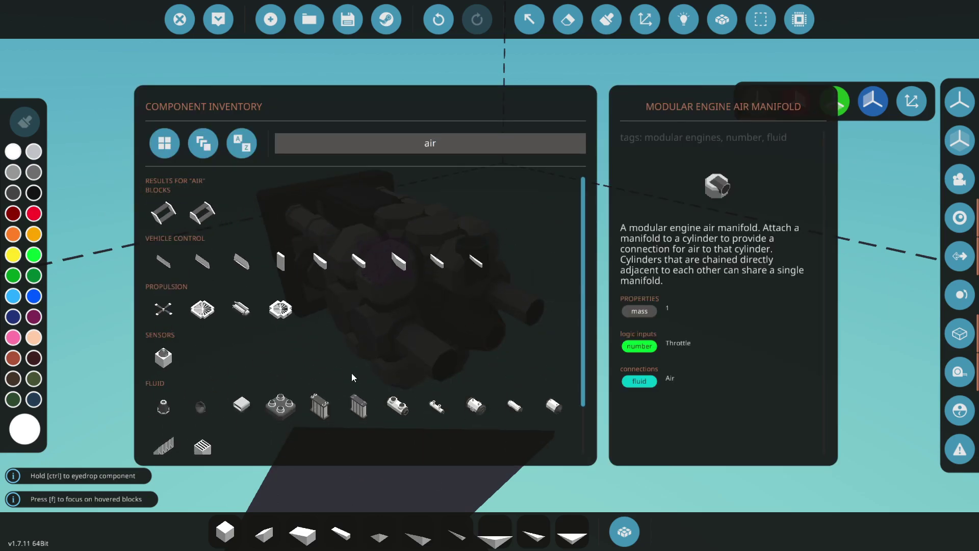
pyautogui.scroll(-1, 352, 378)
pyautogui.click(246, 347)
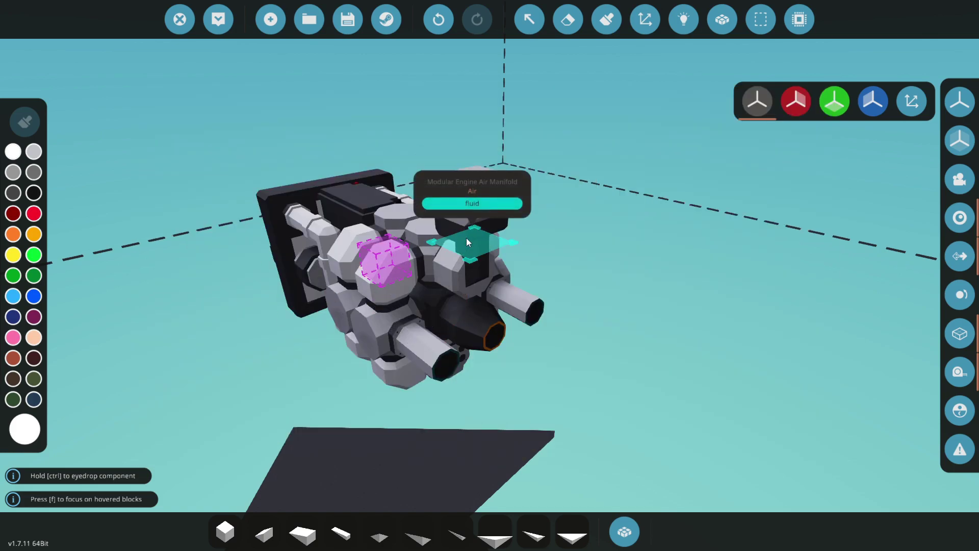
pyautogui.moveTo(466, 238); pyautogui.dragTo(621, 220)
pyautogui.click(623, 258)
pyautogui.click(613, 262)
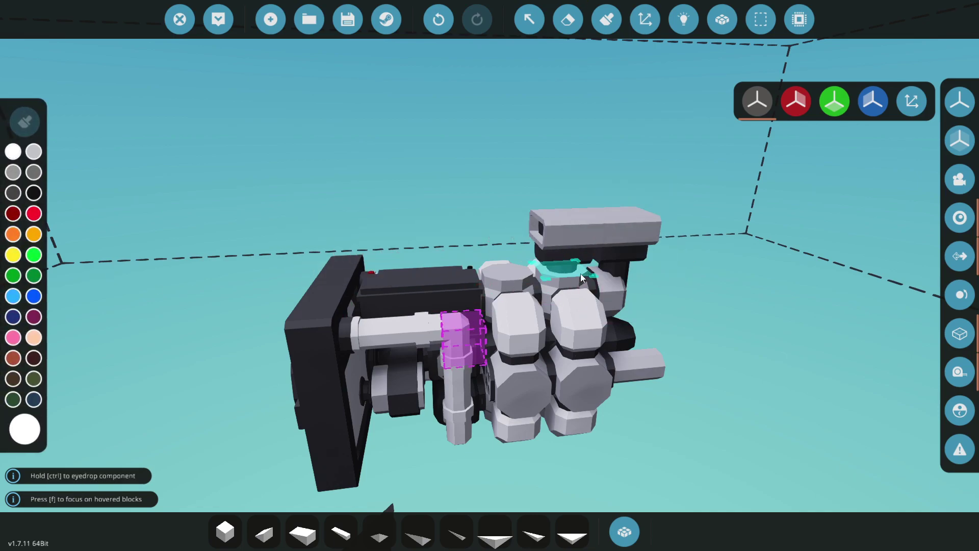
# Attach a Modular Engine Fuel Manifold to the lower rear cylinder, beneath the clutch
pyautogui.press('s')
pyautogui.press('d')
pyautogui.press('a')
pyautogui.press('d')
pyautogui.press('w')
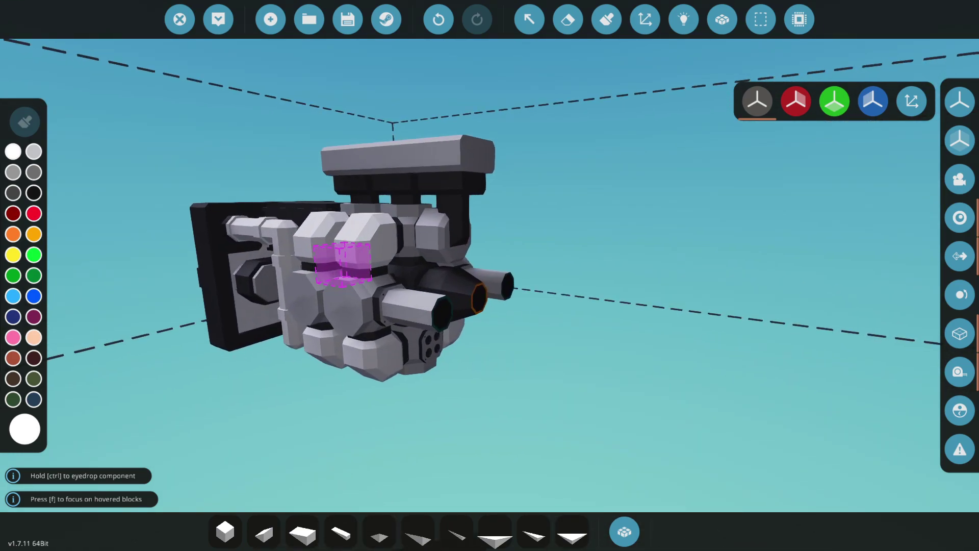
pyautogui.press('space')
pyautogui.press('ctrl')
pyautogui.press('Tab')
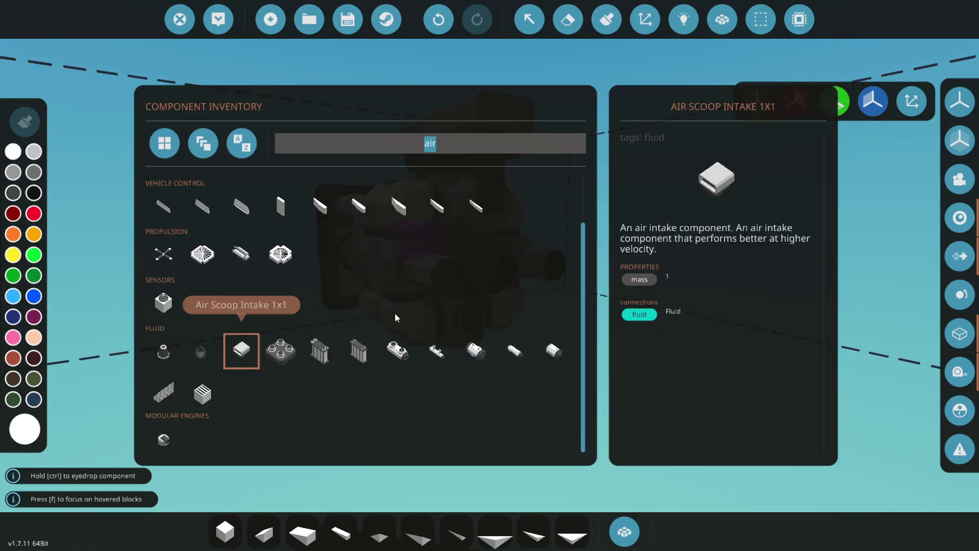
pyautogui.press('q')
pyautogui.press('d')
pyautogui.press('a')
# Attach a row of three Gearbox 1x1 components to the clutch's power output
pyautogui.press('Tab')
pyautogui.write('gear')
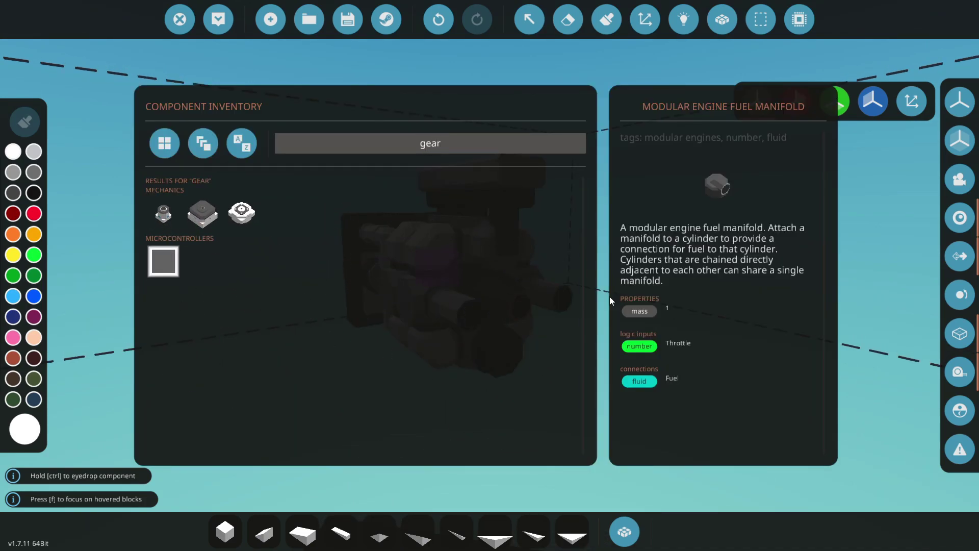
pyautogui.press('Tab')
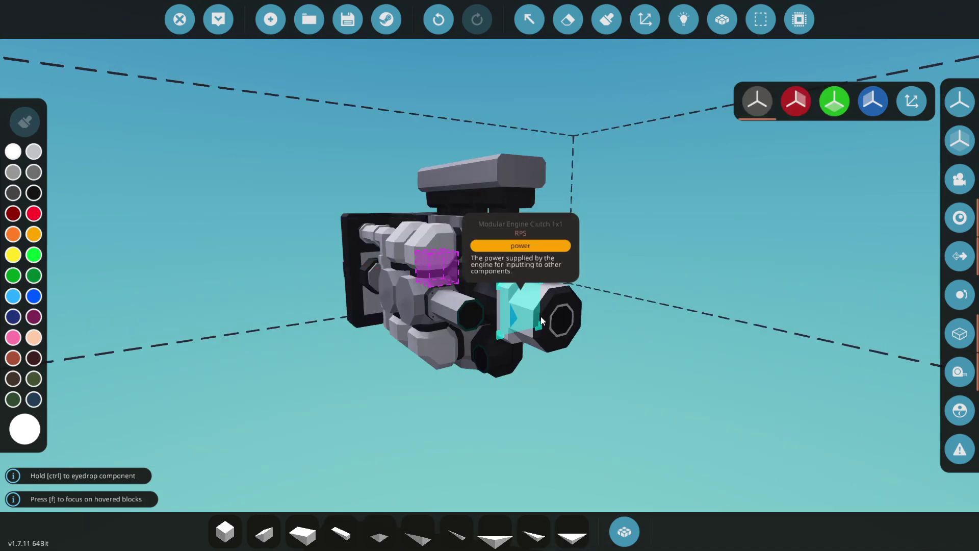
pyautogui.click(540, 316)
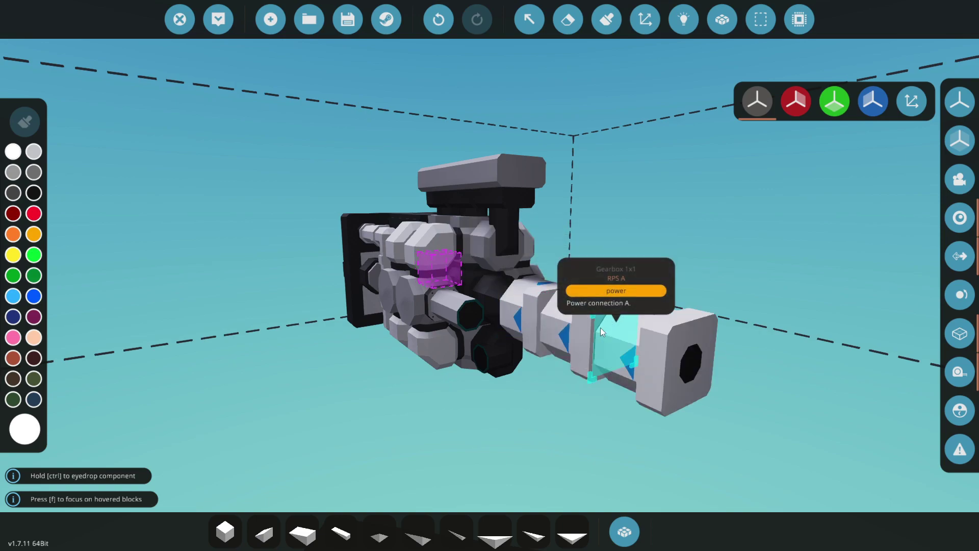
pyautogui.moveTo(612, 239); pyautogui.dragTo(603, 286)
# Extend both exhaust manifolds symmetrically with catalytic converters and Fluid Exhaust ports
pyautogui.press('Tab')
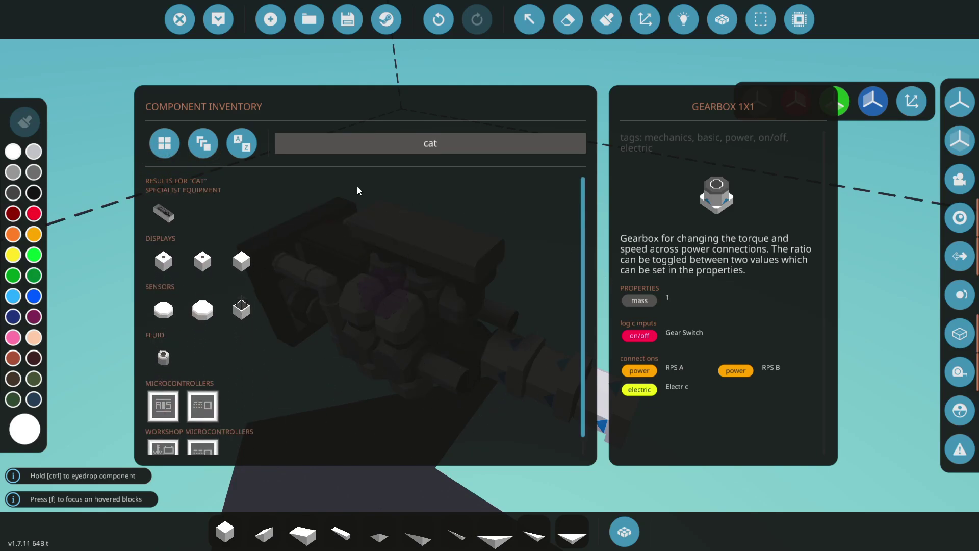
pyautogui.click(173, 354)
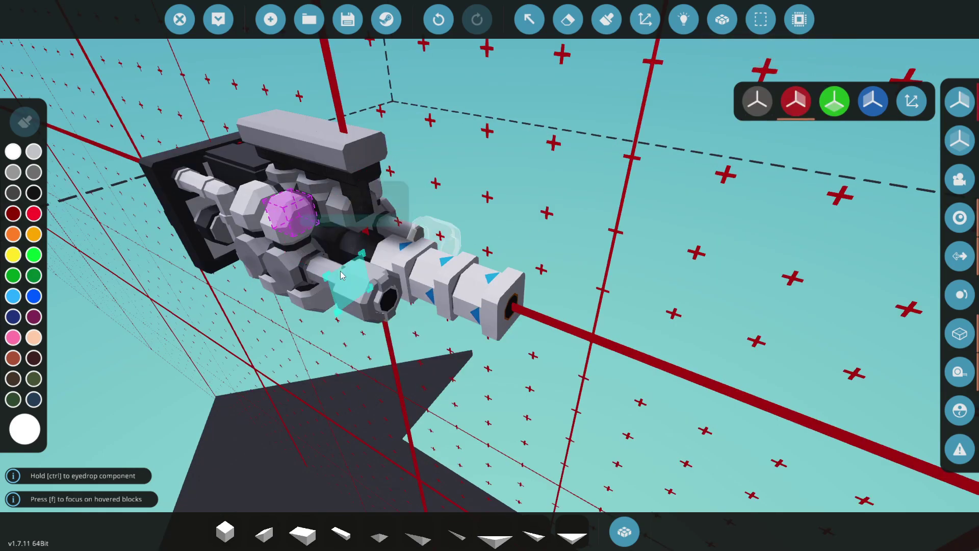
pyautogui.write('qexh')
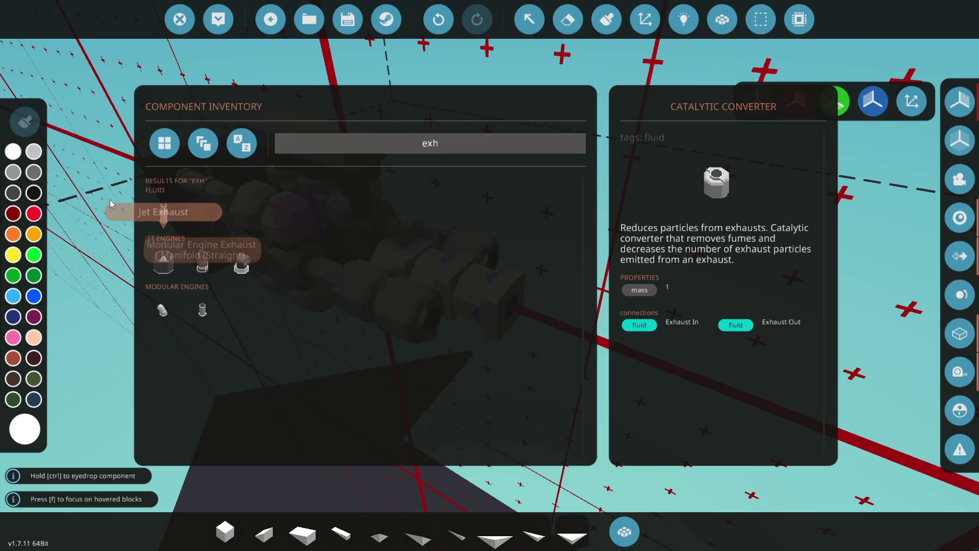
pyautogui.click(165, 213)
pyautogui.moveTo(327, 258); pyautogui.dragTo(342, 263)
# Attach a pipe angle to the fuel manifold and run straight pipes from it beneath the gearboxes
pyautogui.write('qpip')
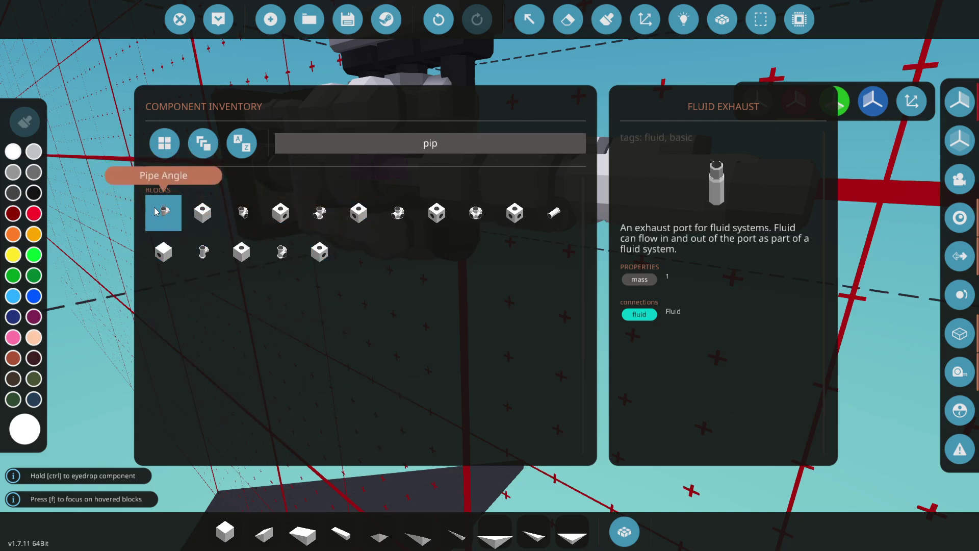
pyautogui.click(162, 211)
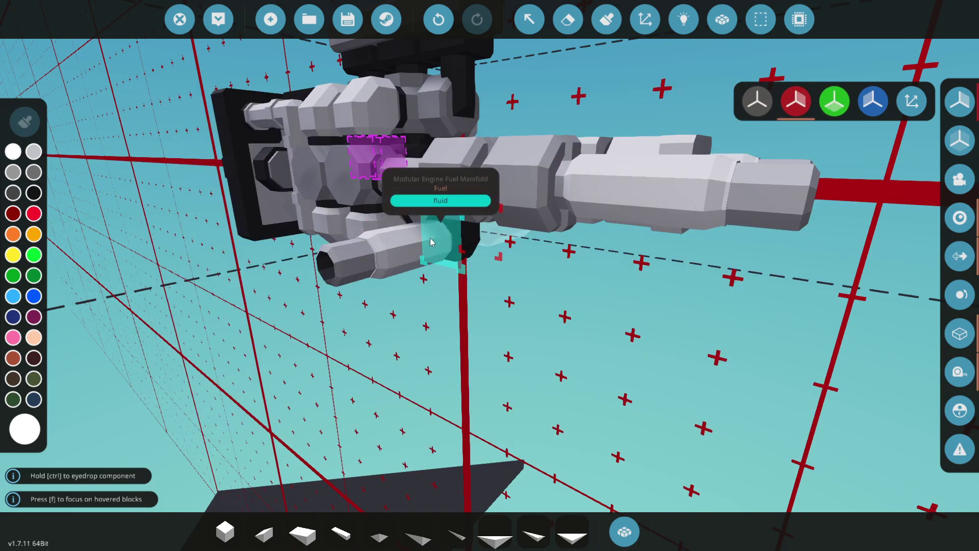
pyautogui.press('q')
pyautogui.click(166, 210)
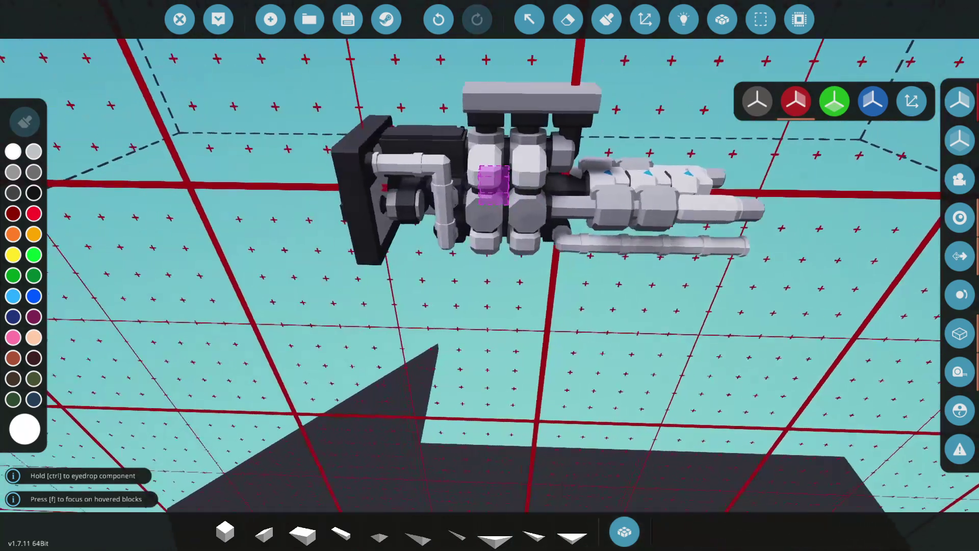
# Attach a straight pipe to the power output of the last gearbox
pyautogui.press('d')
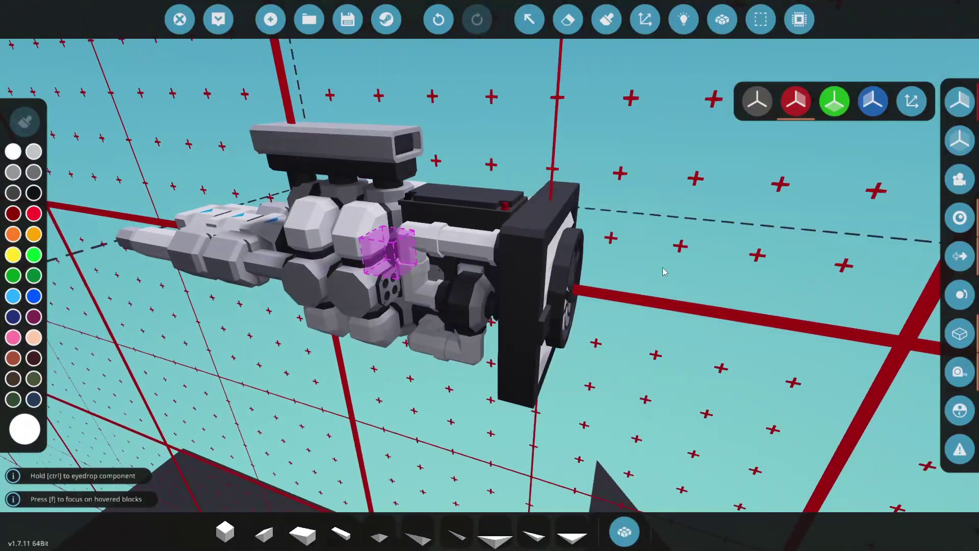
pyautogui.press('a')
pyautogui.press('d')
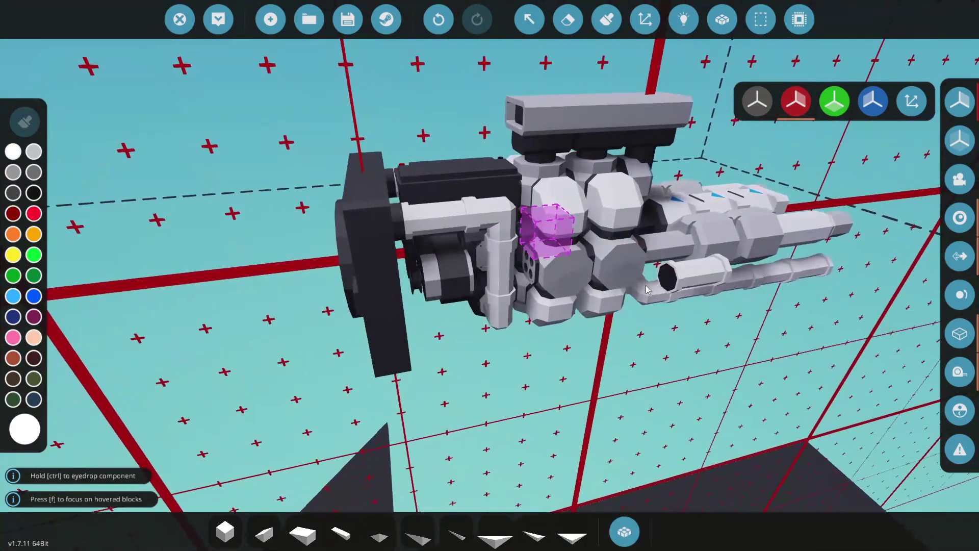
pyautogui.moveTo(493, 231); pyautogui.dragTo(560, 497)
pyautogui.press('d')
pyautogui.press('a')
pyautogui.press('d')
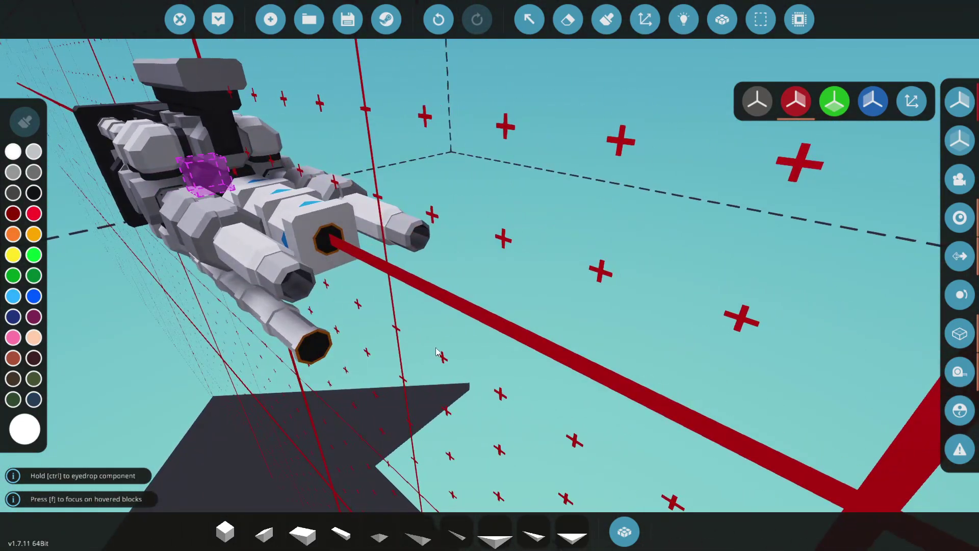
pyautogui.press('a')
pyautogui.press('d')
# Replace the straight fuel pipe run beneath the gearboxes with a pipe angle opening downward near the fuel manifold
pyautogui.press('Tab')
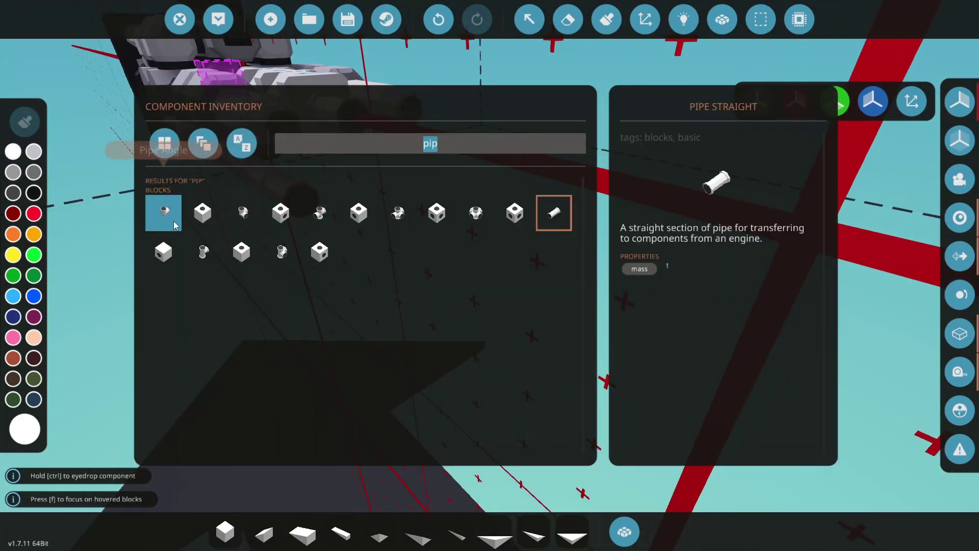
pyautogui.click(173, 224)
pyautogui.press('x')
pyautogui.click(295, 211)
pyautogui.press('d')
pyautogui.press('a')
pyautogui.scroll(-3, 341, 210)
pyautogui.press('x')
pyautogui.press('x')
pyautogui.moveTo(400, 146); pyautogui.dragTo(602, 156)
pyautogui.press('x')
pyautogui.scroll(-3, 546, 302)
pyautogui.press('a')
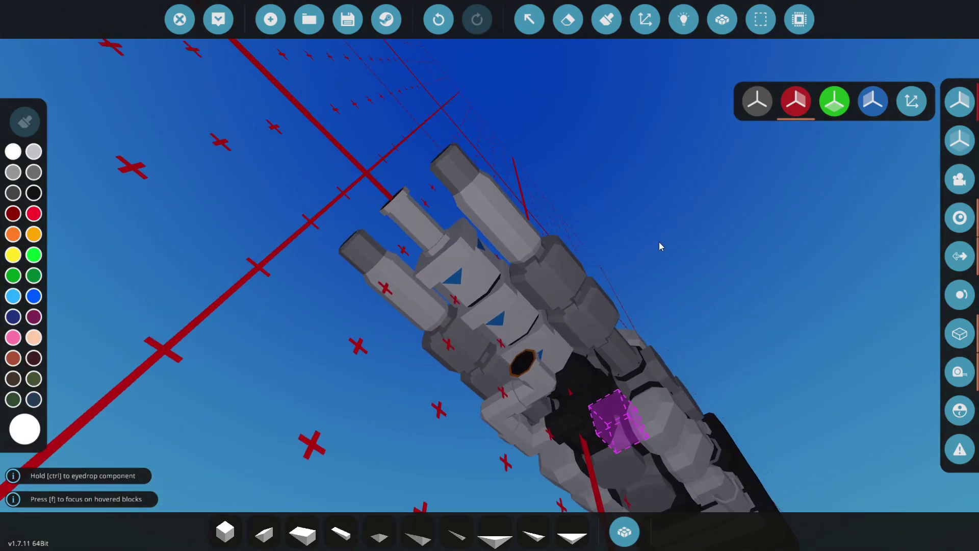
# Place fluid tanks beneath the gearboxes, against the open end of the fuel pipe
pyautogui.press('Tab')
pyautogui.write('tank')
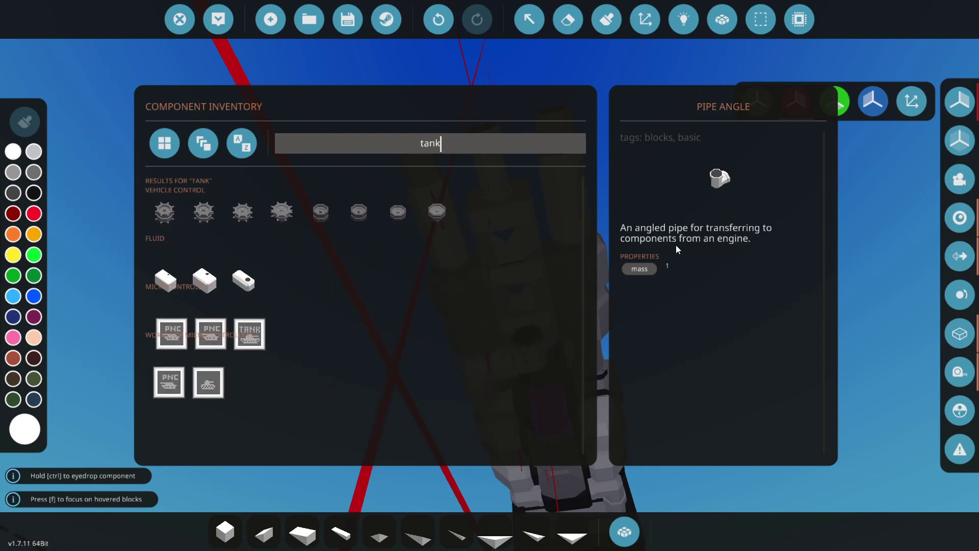
pyautogui.click(239, 257)
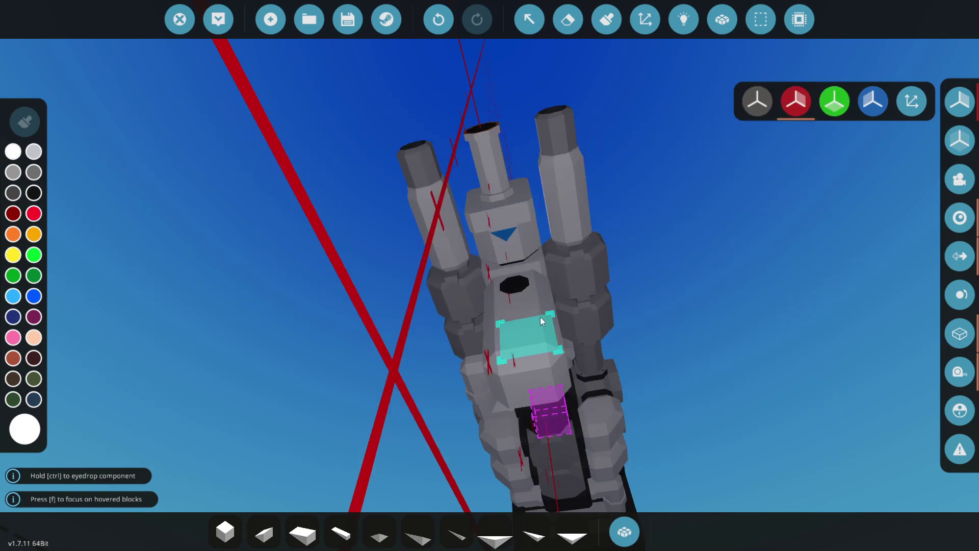
pyautogui.moveTo(540, 317); pyautogui.dragTo(540, 317)
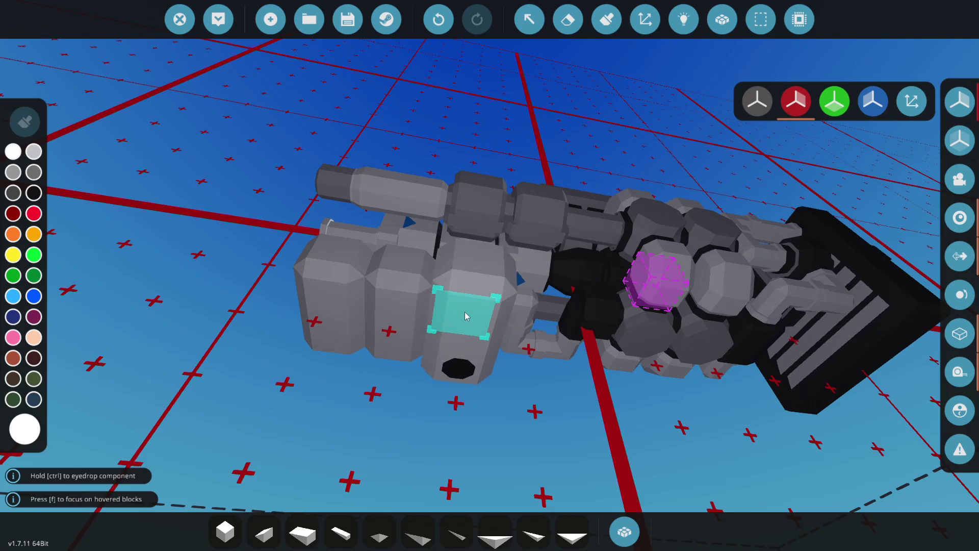
pyautogui.press('a')
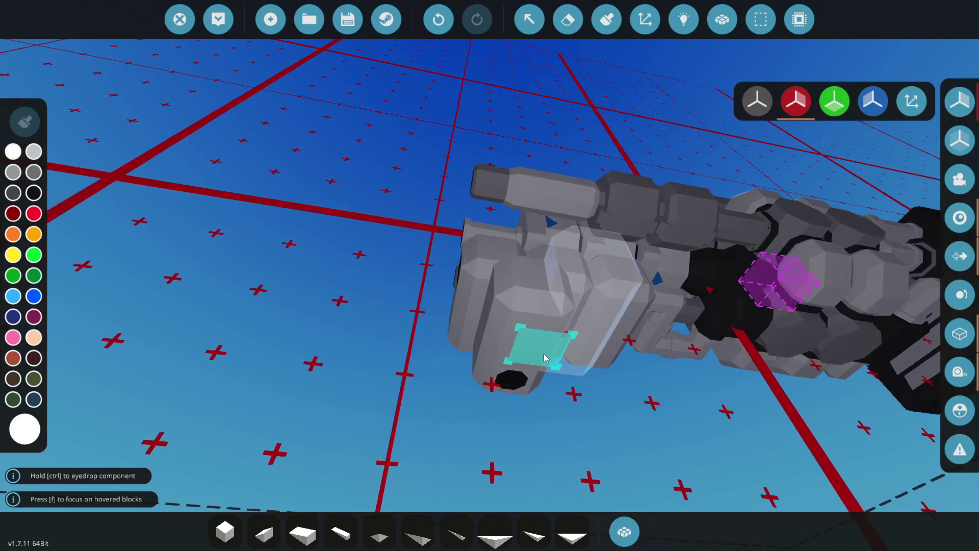
# Find the Modular Engine Alternator in the component inventory and place it on the engine's front, behind the radiator
pyautogui.moveTo(419, 281); pyautogui.dragTo(379, 67)
pyautogui.press('Tab')
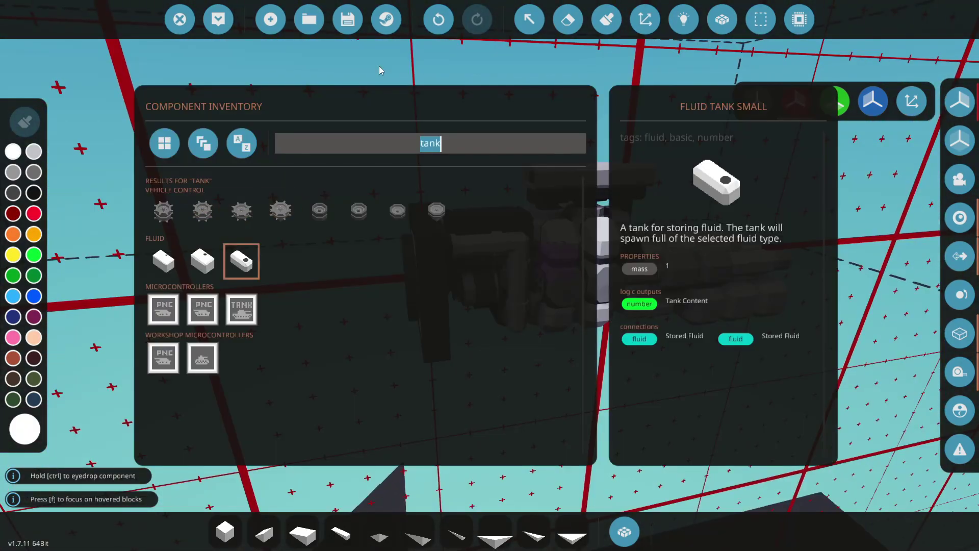
pyautogui.write('mod')
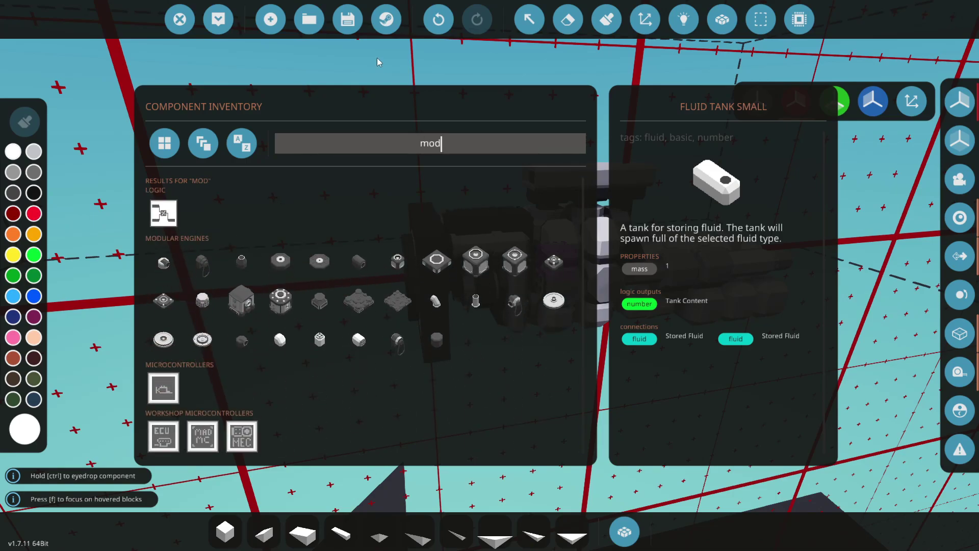
pyautogui.click(202, 262)
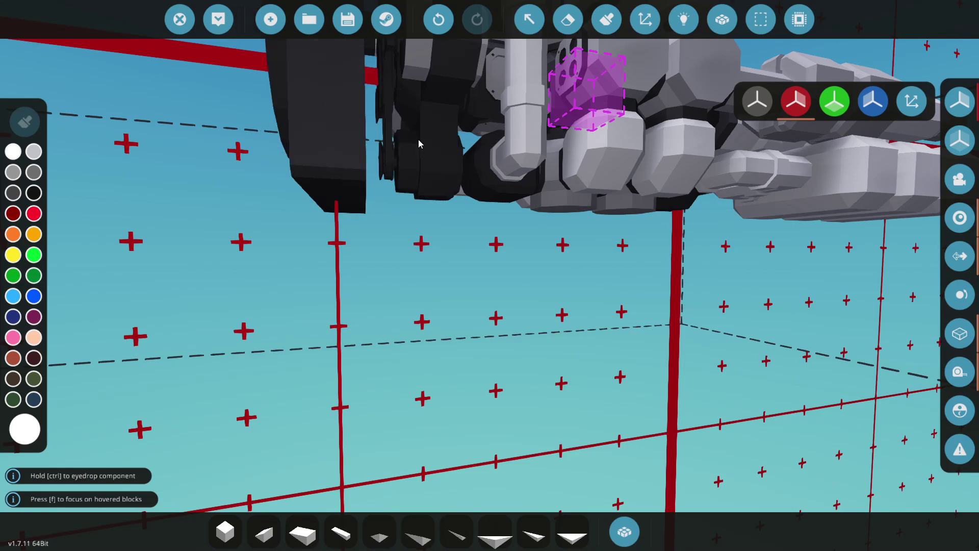
pyautogui.moveTo(463, 146); pyautogui.dragTo(500, 235)
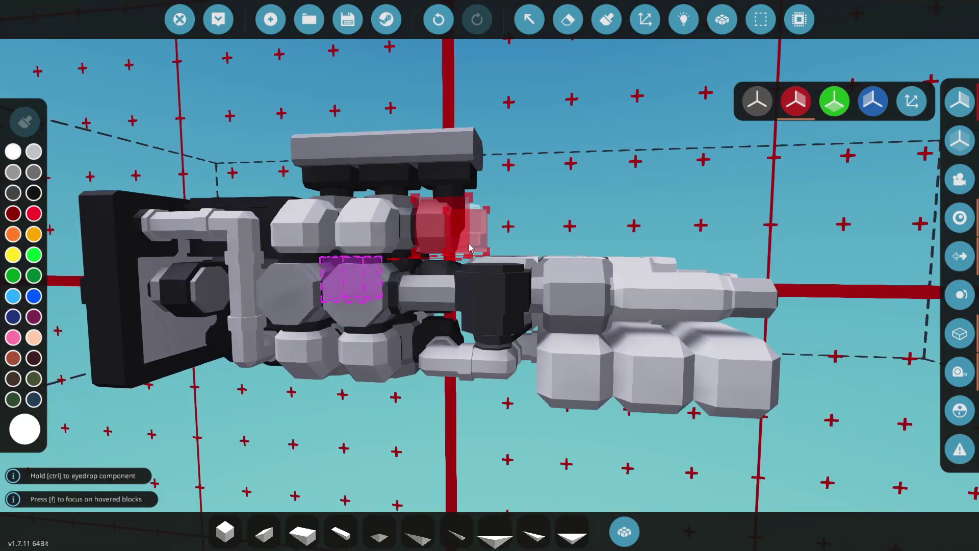
pyautogui.press('a')
pyautogui.press('o')
pyautogui.press('w')
pyautogui.press('s')
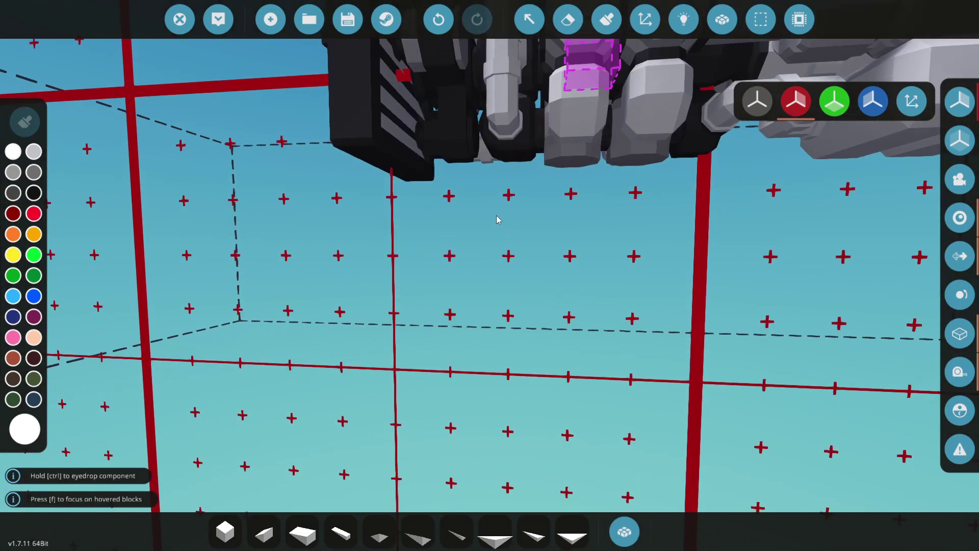
pyautogui.moveTo(497, 216); pyautogui.dragTo(508, 212)
pyautogui.press('a')
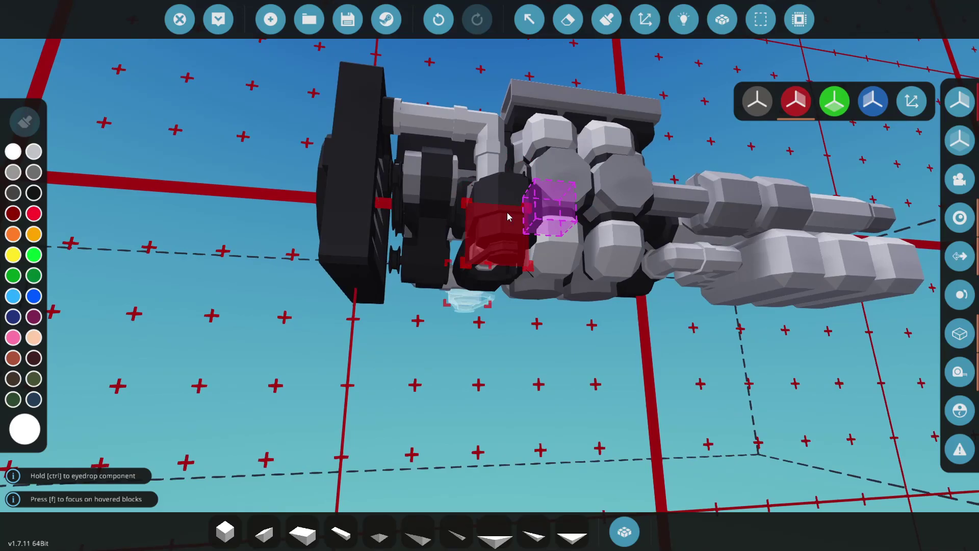
pyautogui.press('d')
pyautogui.press('s')
pyautogui.press('w')
# Extend the power output of the last gearbox with another straight pipe
pyautogui.press('Tab')
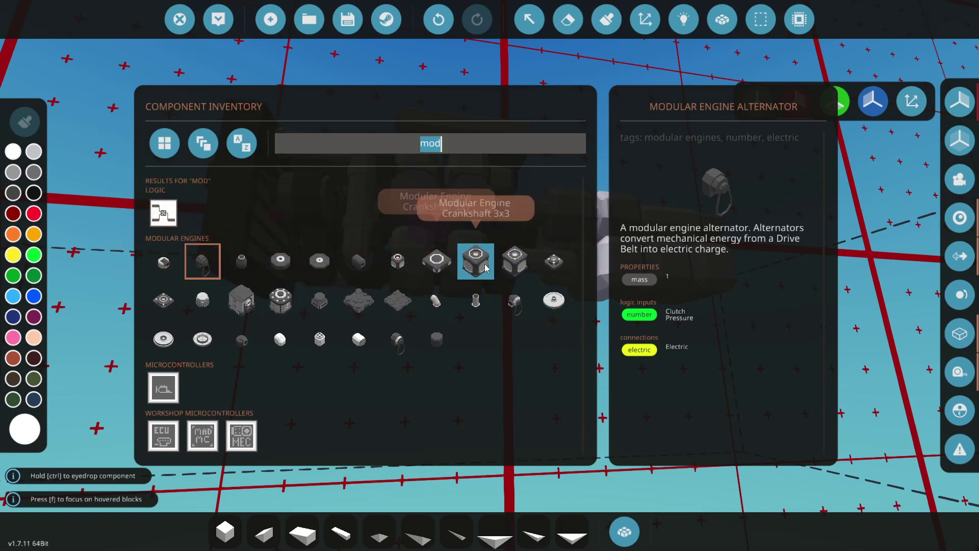
pyautogui.press('Tab')
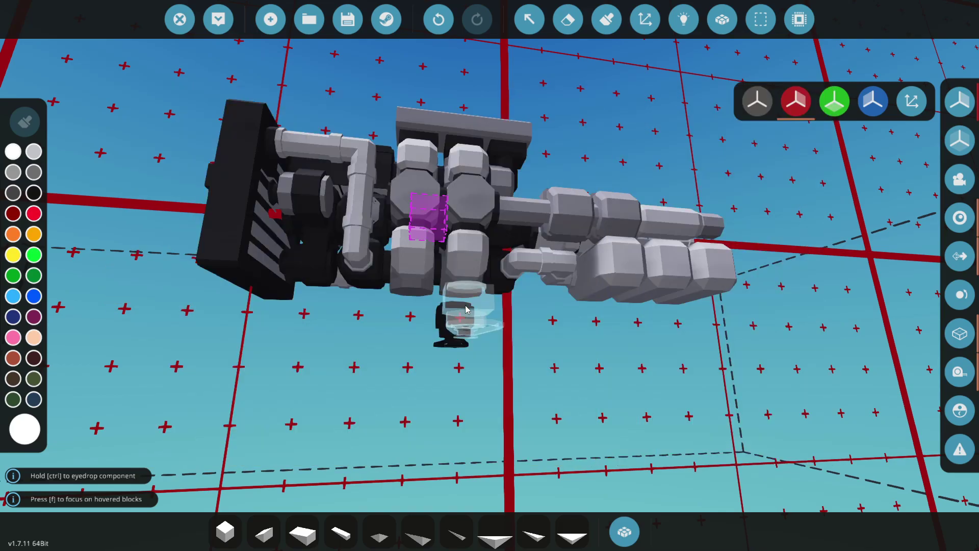
pyautogui.press('d')
pyautogui.press('q')
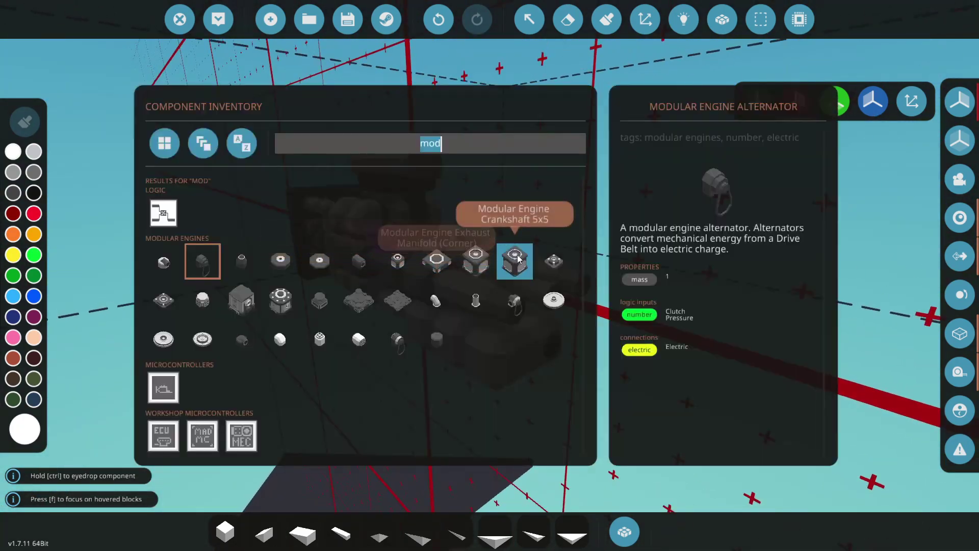
pyautogui.click(516, 260)
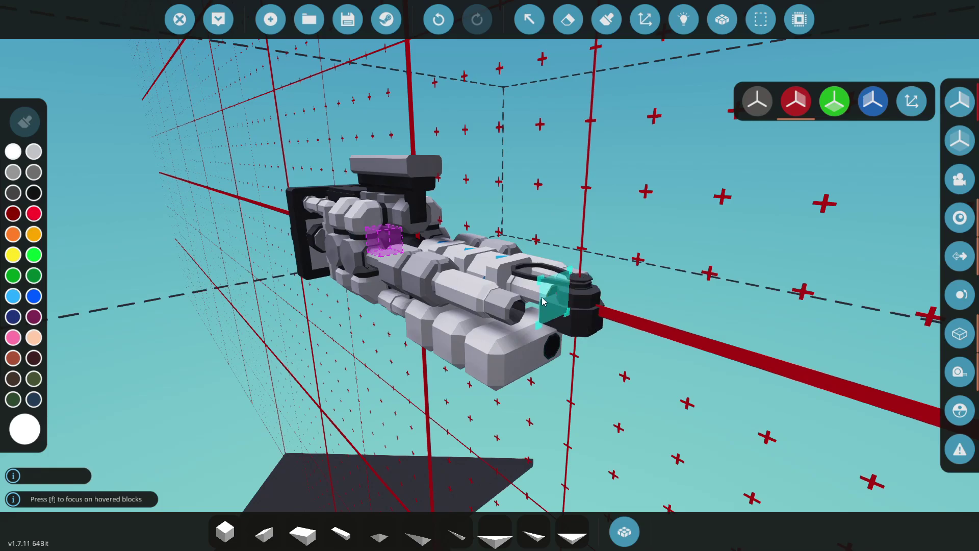
pyautogui.write('q')
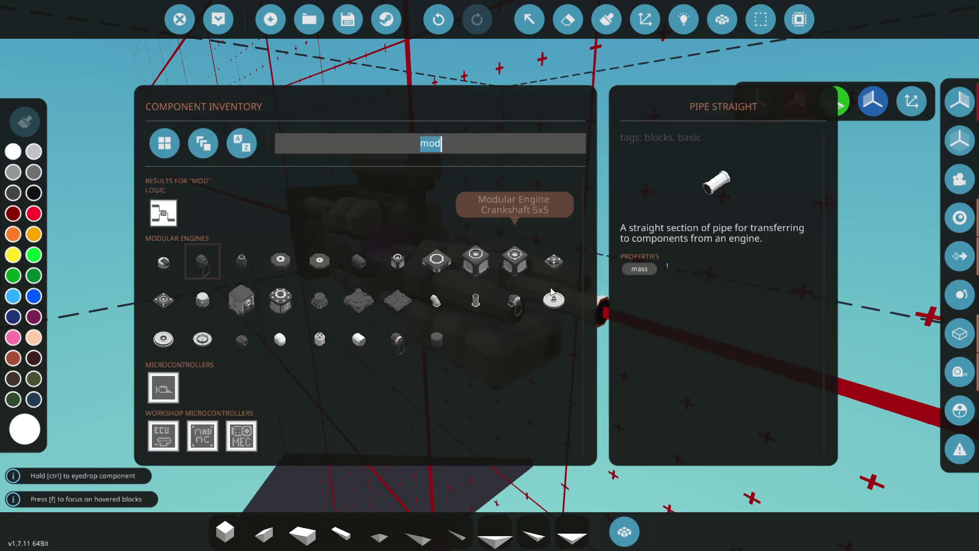
# Attach a Medium Generator to the end of the gearbox output pipe
pyautogui.write('gen')
pyautogui.click(201, 306)
pyautogui.moveTo(597, 314); pyautogui.dragTo(358, 316)
pyautogui.press('w')
pyautogui.press('a')
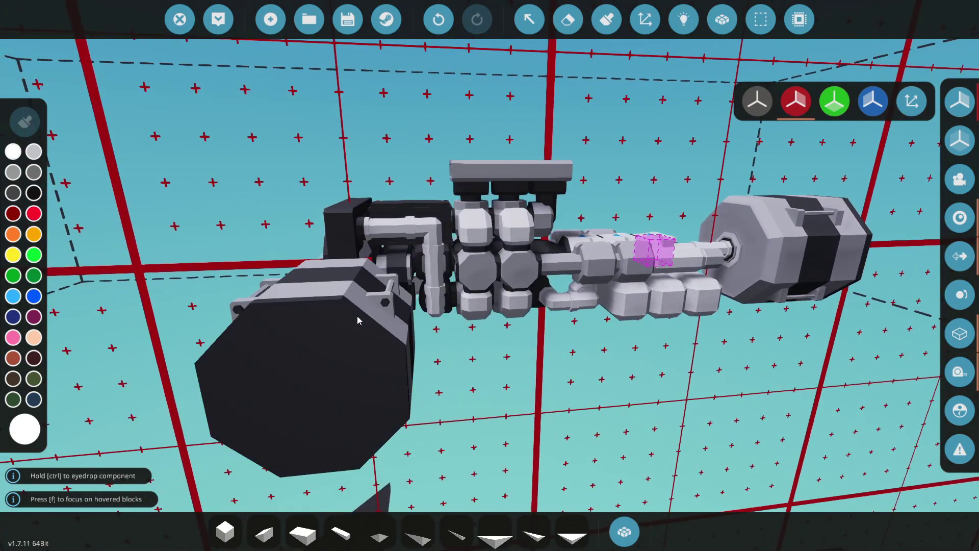
pyautogui.press('d')
pyautogui.press('a')
pyautogui.press('l')
# Disable mirror symmetry and place a rotated throttle lever on the side of the medium generator
pyautogui.press('q')
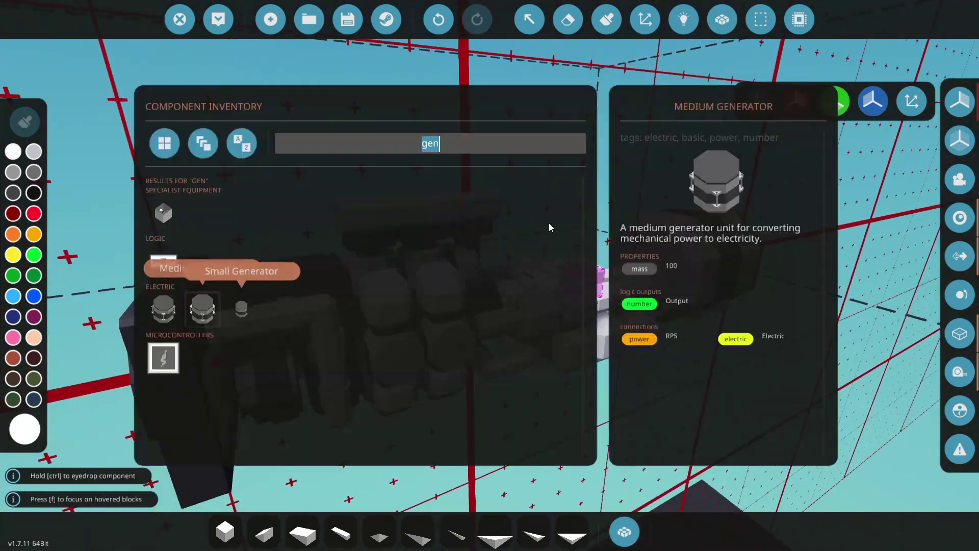
pyautogui.press('BackSpace')
pyautogui.press('Escape')
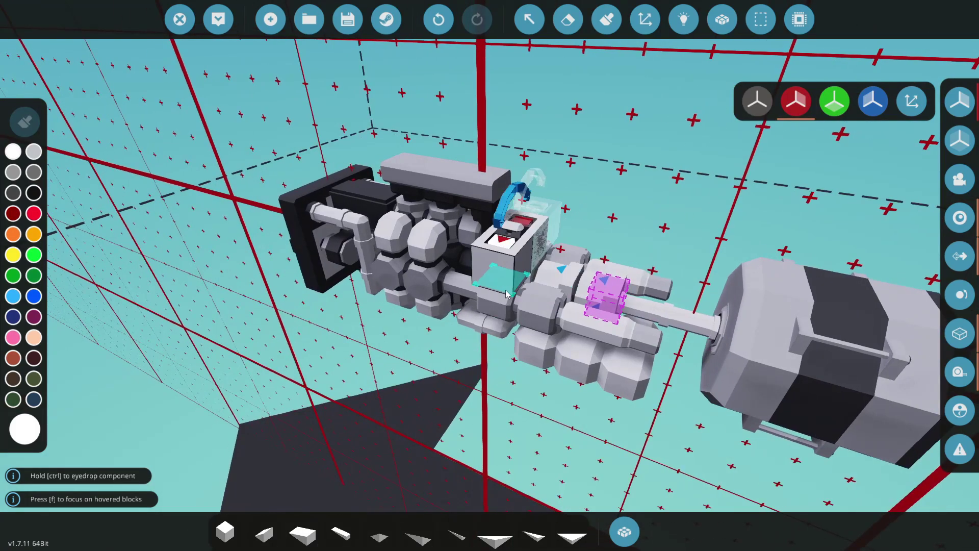
pyautogui.moveTo(767, 452); pyautogui.dragTo(680, 296)
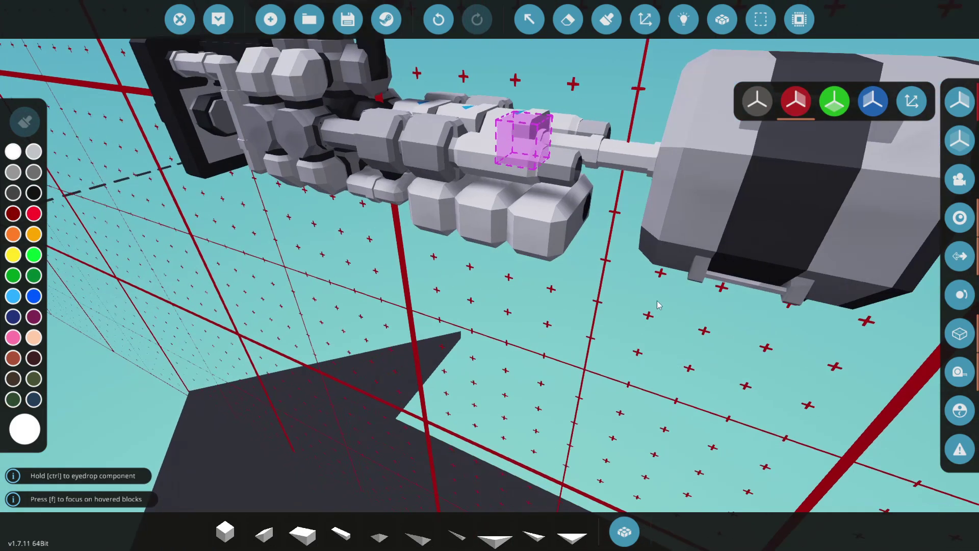
pyautogui.moveTo(890, 256); pyautogui.dragTo(779, 256)
pyautogui.scroll(-3, 778, 255)
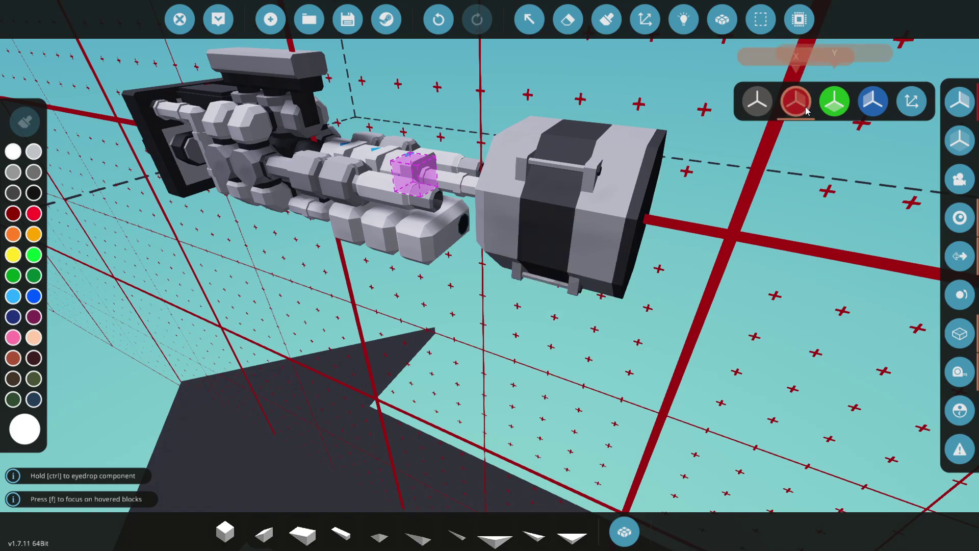
pyautogui.click(758, 101)
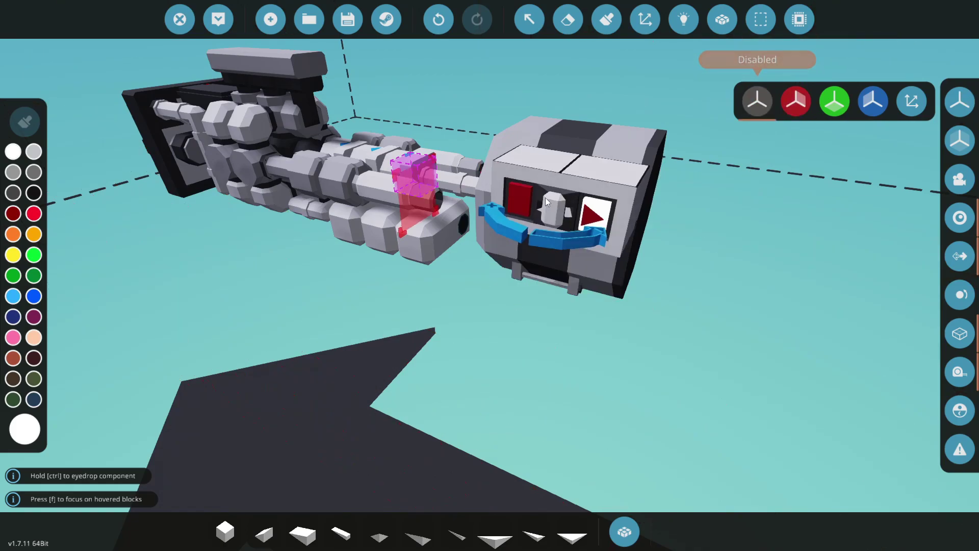
pyautogui.press('i')
pyautogui.press('i')
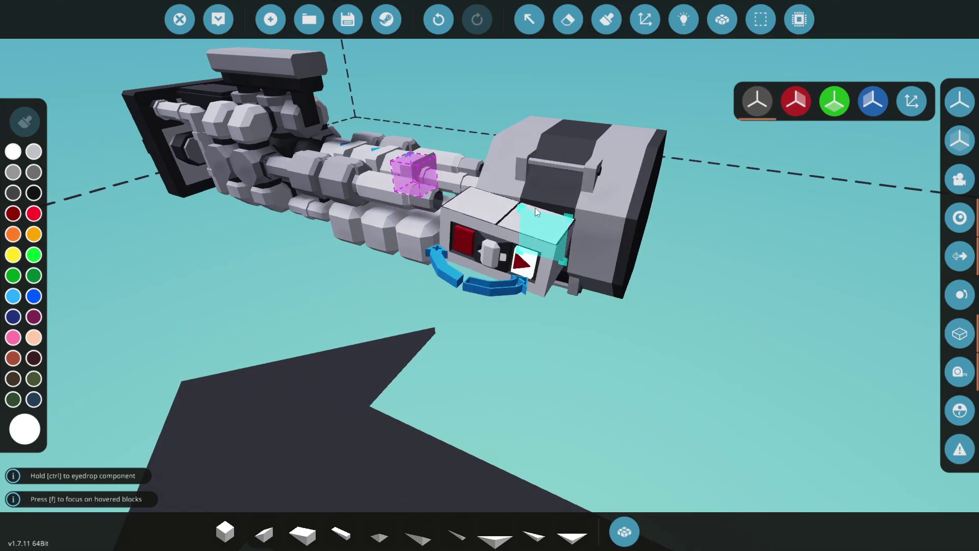
pyautogui.press('o')
pyautogui.click(527, 232)
pyautogui.moveTo(528, 232)
pyautogui.mouseDown()
pyautogui.moveTo(582, 266)
pyautogui.moveTo(510, 234)
pyautogui.mouseUp()
# Find the toggle button in the component inventory and place it beside the throttle lever on the generator
pyautogui.press('Tab')
pyautogui.write('tjo')
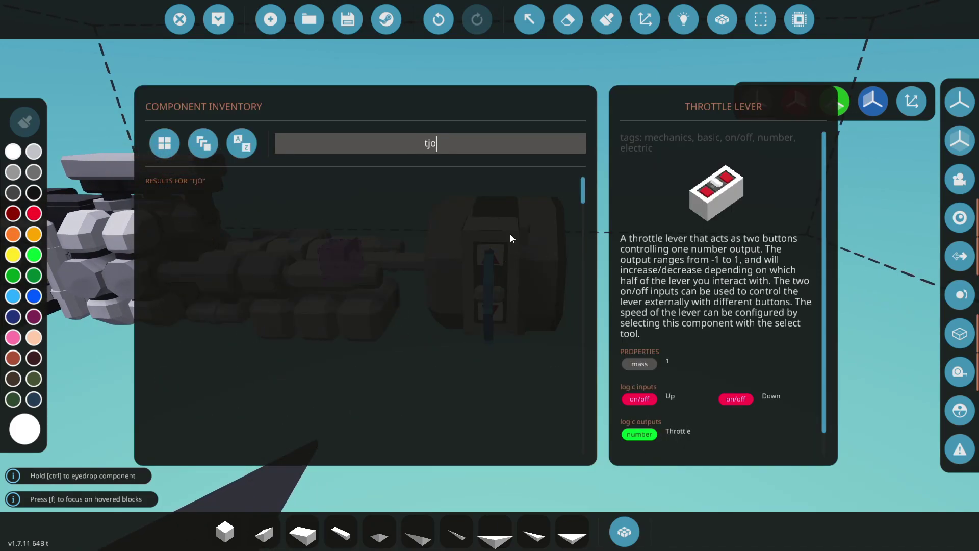
pyautogui.write('g')
pyautogui.press('BackSpace')
pyautogui.press('BackSpace')
pyautogui.press('BackSpace')
pyautogui.press('BackSpace')
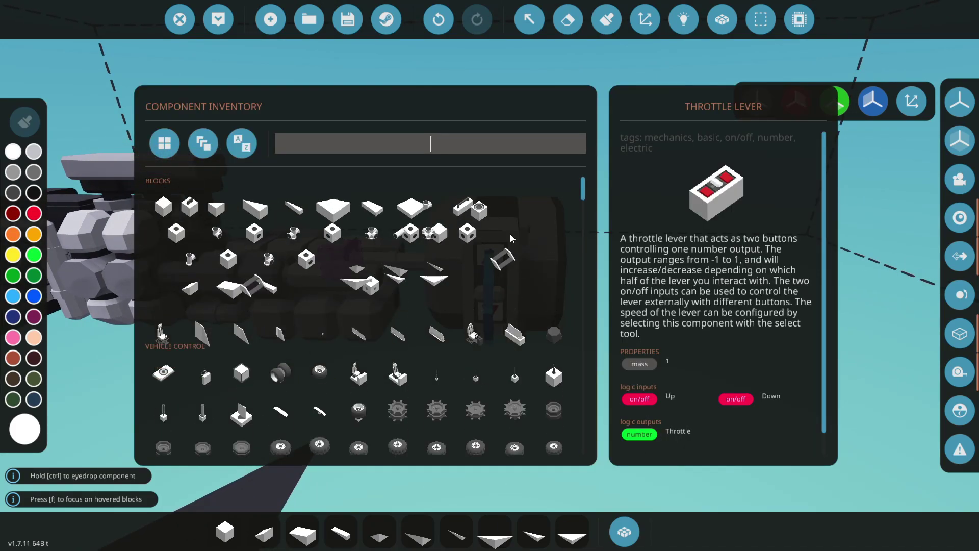
pyautogui.write('togg')
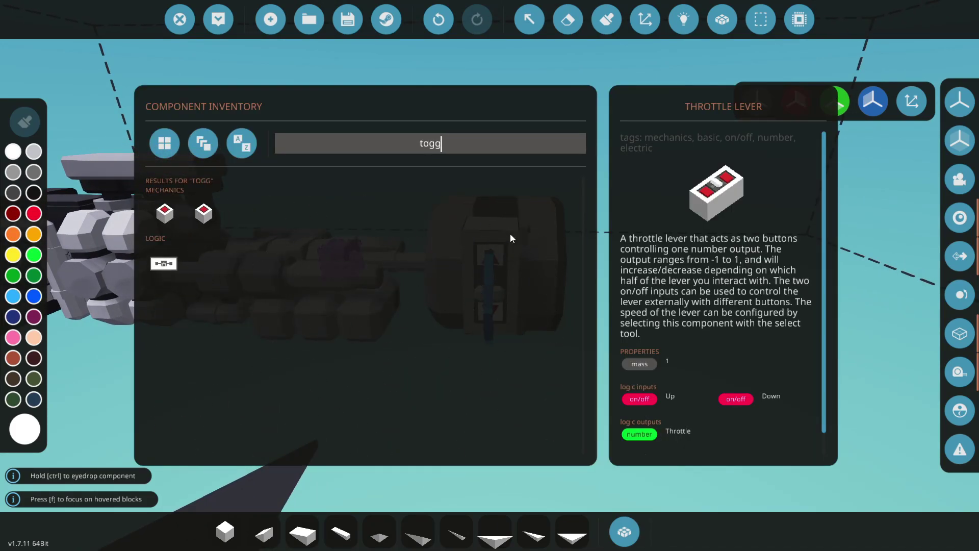
pyautogui.click(163, 211)
pyautogui.press('a')
pyautogui.press('w')
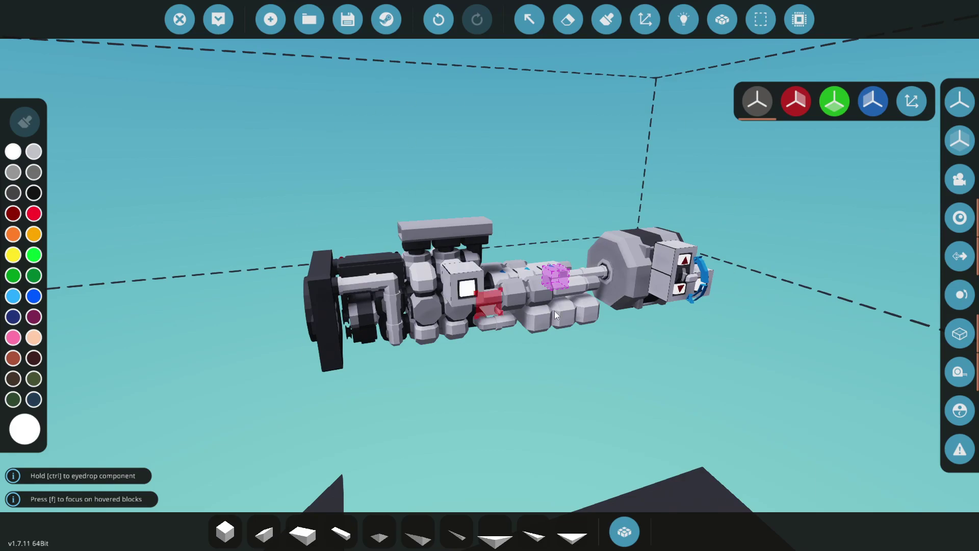
pyautogui.press('d')
pyautogui.press('a')
pyautogui.press('s')
pyautogui.press('d')
pyautogui.press('a')
pyautogui.press('s')
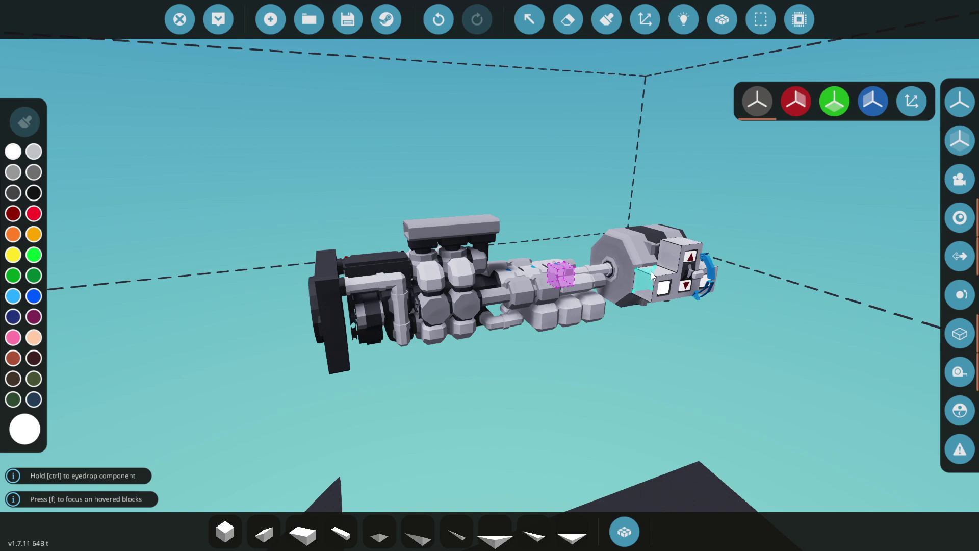
pyautogui.press('w')
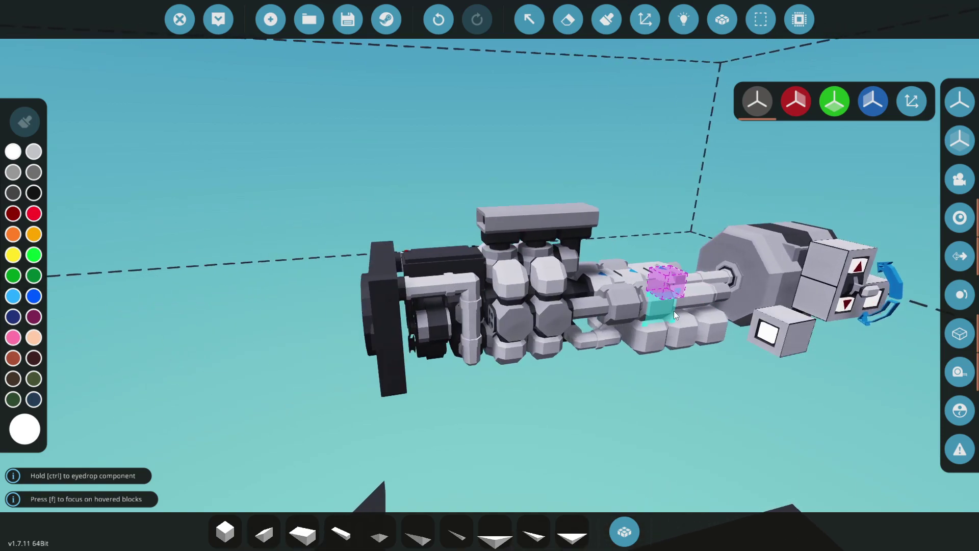
# Place the Modular Engine Control Unit V5.3 (ECU) microcontroller flat beneath the engine block
pyautogui.scroll(-3, 661, 250)
pyautogui.press('d')
pyautogui.press('a')
pyautogui.press('s')
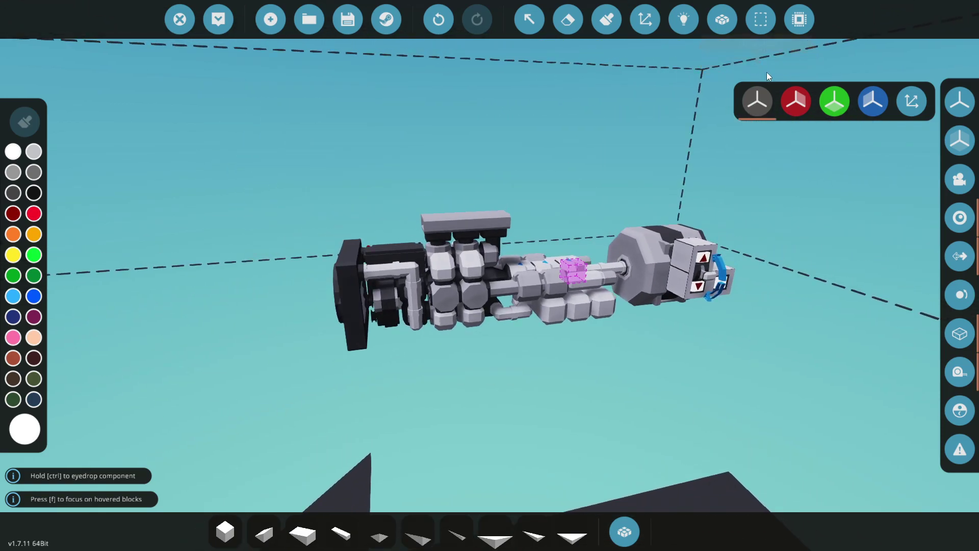
pyautogui.click(760, 19)
pyautogui.hotkey('ctrl', 'z')
pyautogui.press('w')
pyautogui.press('w')
pyautogui.press('s')
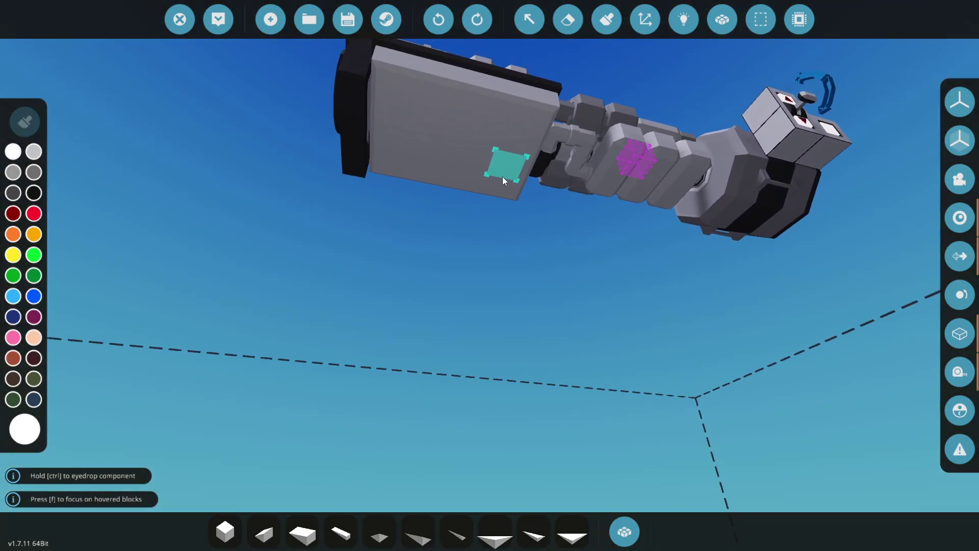
pyautogui.hotkey('ctrl', 'y')
pyautogui.hotkey('ctrl', 'y')
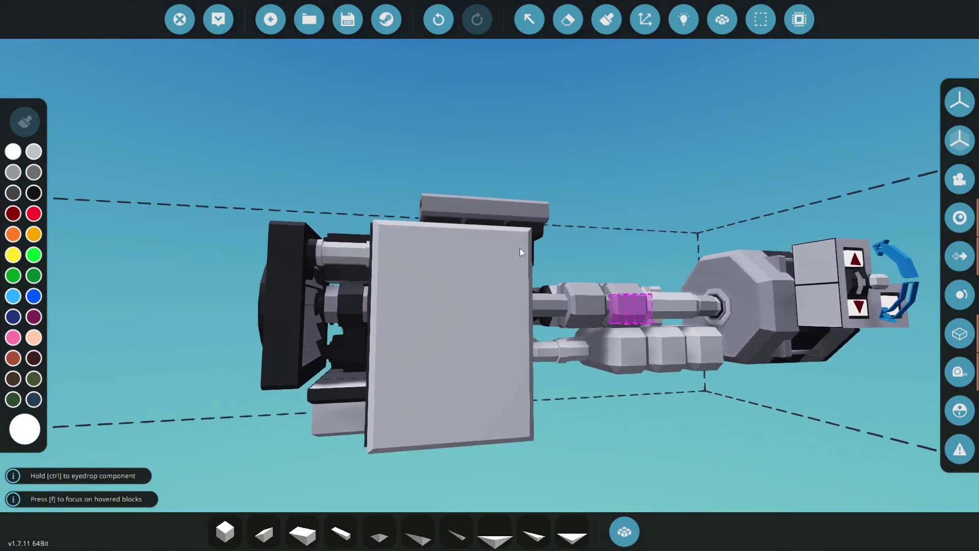
pyautogui.press('s')
pyautogui.press('w')
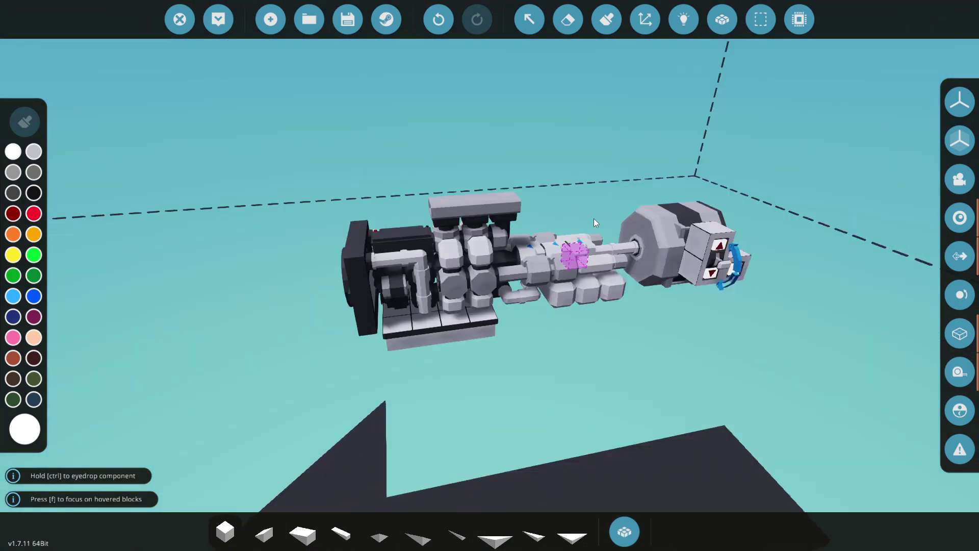
# Switch to logic editing and connect the ECU's main clutch output to the Modular Engine Clutch's Clutch Pressure input
pyautogui.press('s')
pyautogui.press('w')
pyautogui.press('a')
pyautogui.press('d')
pyautogui.click(696, 22)
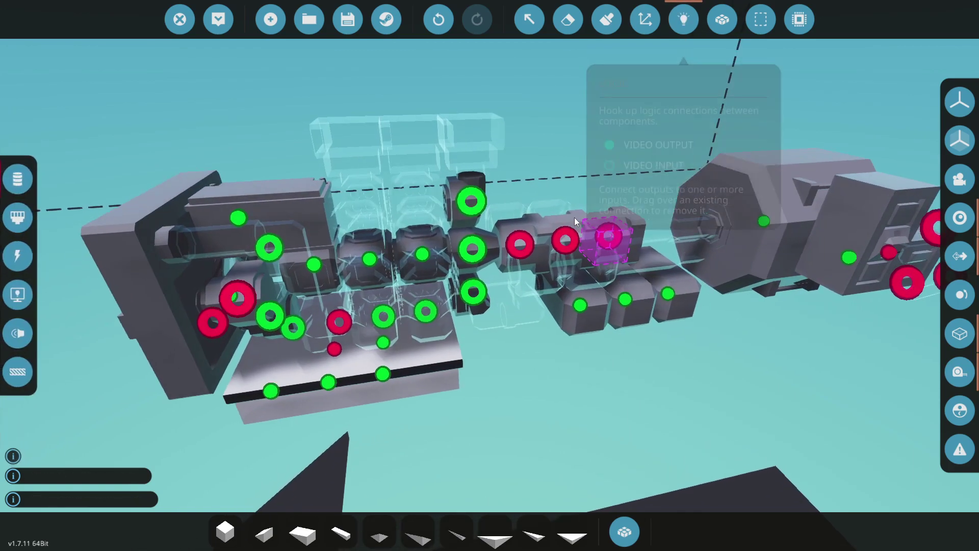
pyautogui.press('d')
pyautogui.press('w')
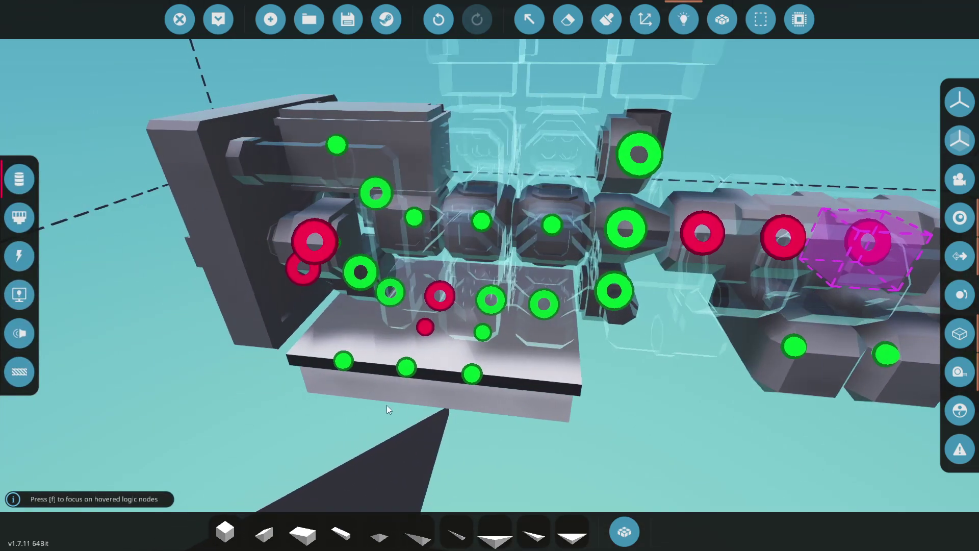
pyautogui.press('s')
pyautogui.moveTo(366, 347); pyautogui.dragTo(602, 238)
pyautogui.press('f')
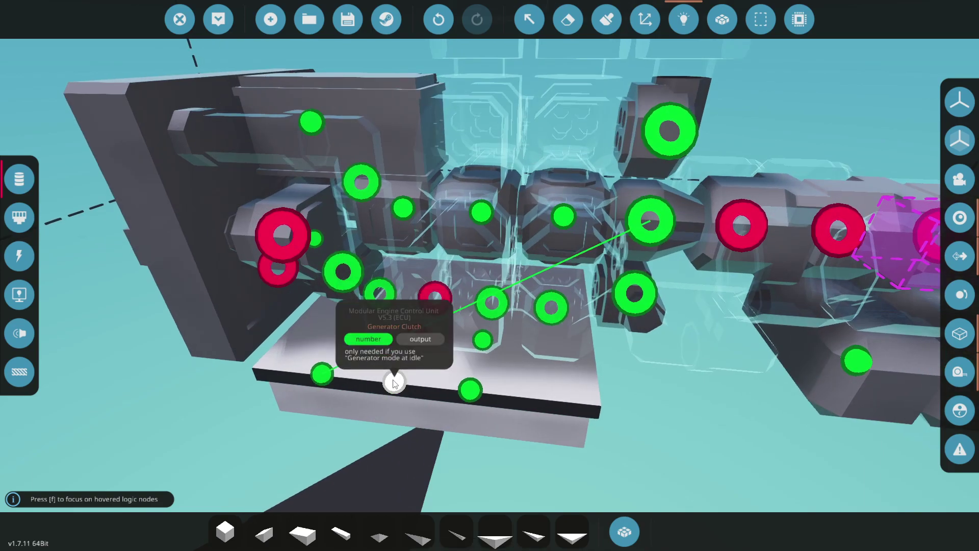
# Connect the ECU outputs to the fuel manifold, the air manifold and the starter
pyautogui.moveTo(470, 391); pyautogui.dragTo(634, 293)
pyautogui.moveTo(483, 339); pyautogui.dragTo(668, 131)
pyautogui.moveTo(418, 334); pyautogui.dragTo(280, 255)
# Connect the toggle button's on/off output to the ECU's Toggle input
pyautogui.press('w')
pyautogui.press('s')
pyautogui.press('d')
pyautogui.scroll(4, 573, 307)
pyautogui.moveTo(692, 320); pyautogui.dragTo(390, 294)
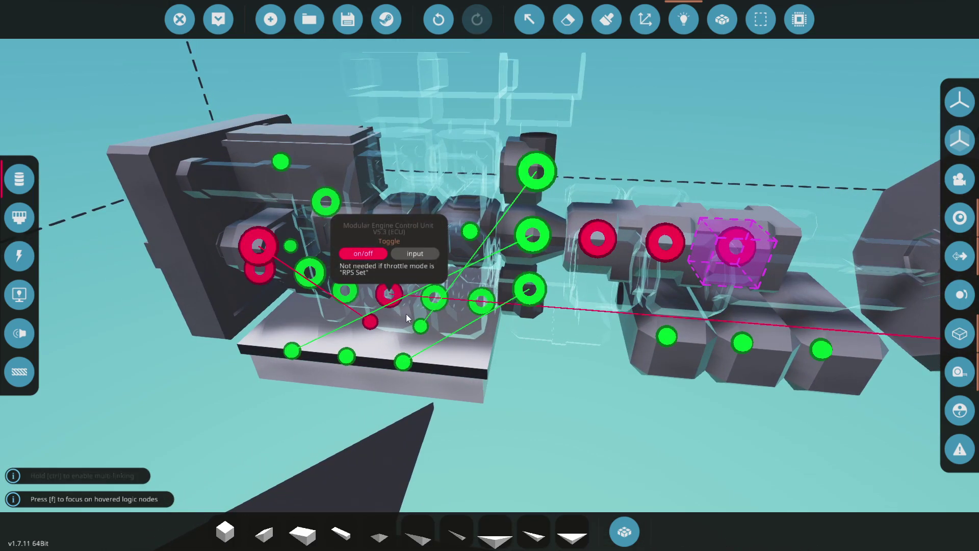
pyautogui.scroll(3, 406, 314)
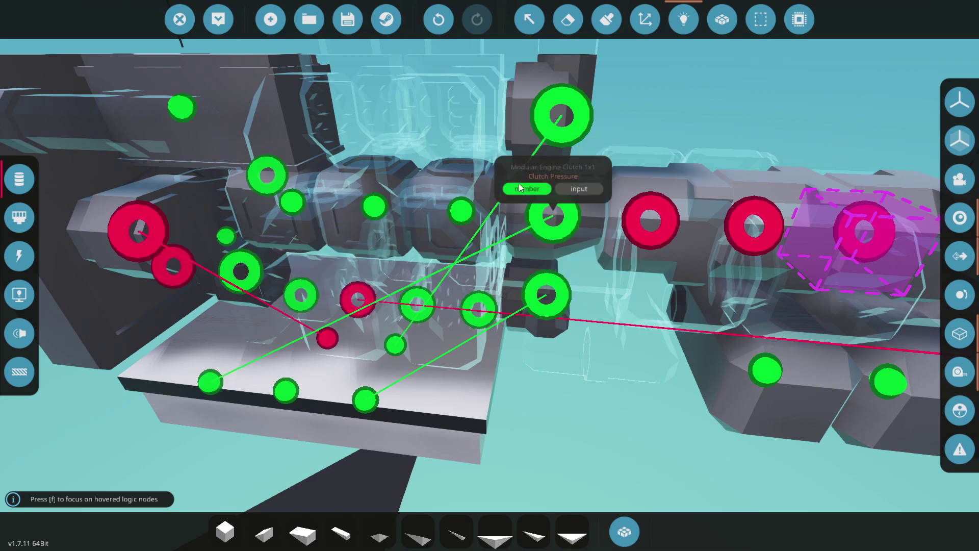
# Connect the battery's number output and the output of the engine part ahead of the cylinders to their ECU inputs
pyautogui.moveTo(181, 107); pyautogui.dragTo(310, 300)
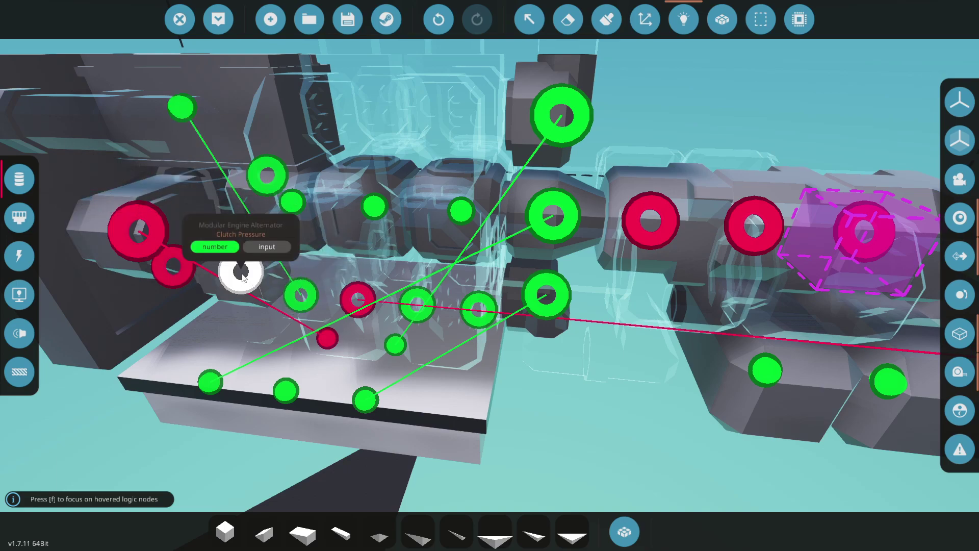
pyautogui.moveTo(292, 203); pyautogui.dragTo(419, 305)
pyautogui.press('s')
pyautogui.press('d')
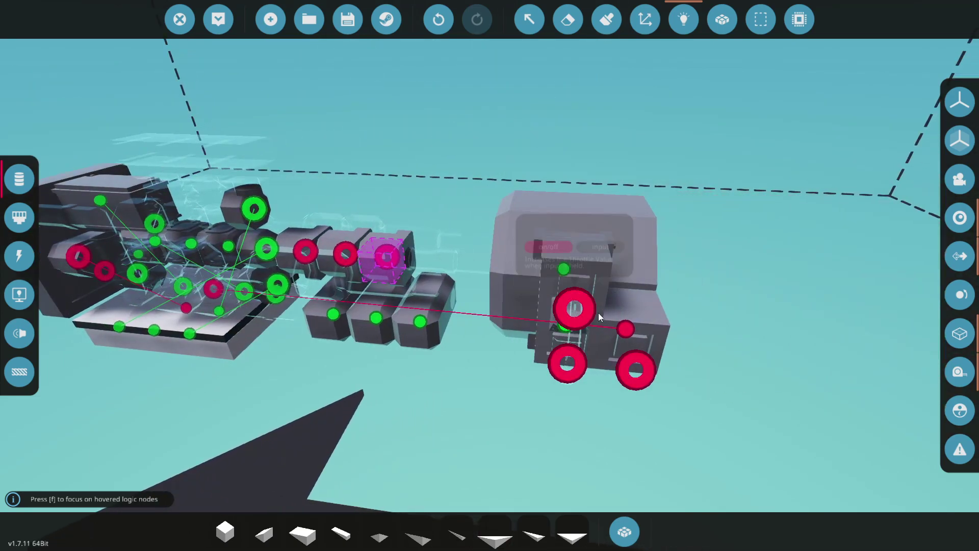
# Connect the ECU's output to the Modular Engine Alternator's Clutch Pressure input
pyautogui.press('f')
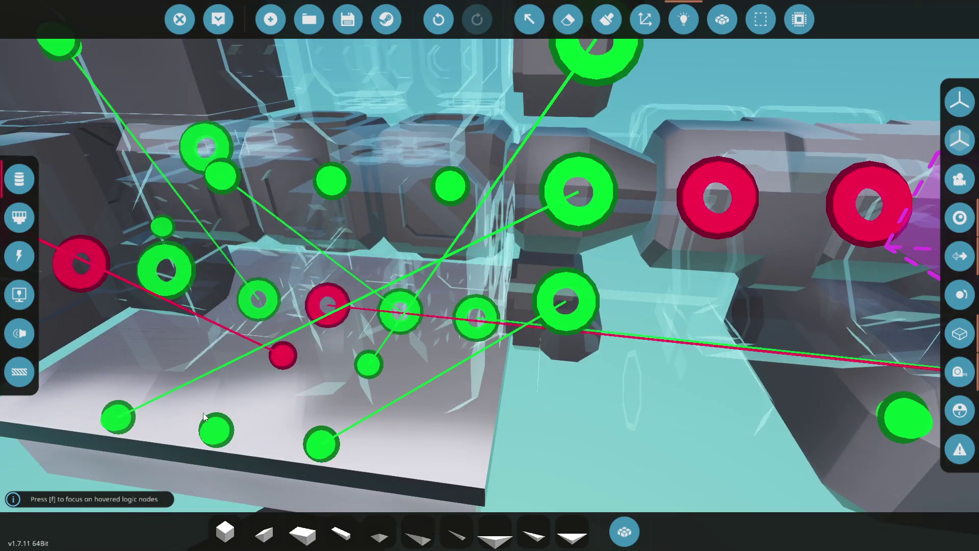
pyautogui.press('s')
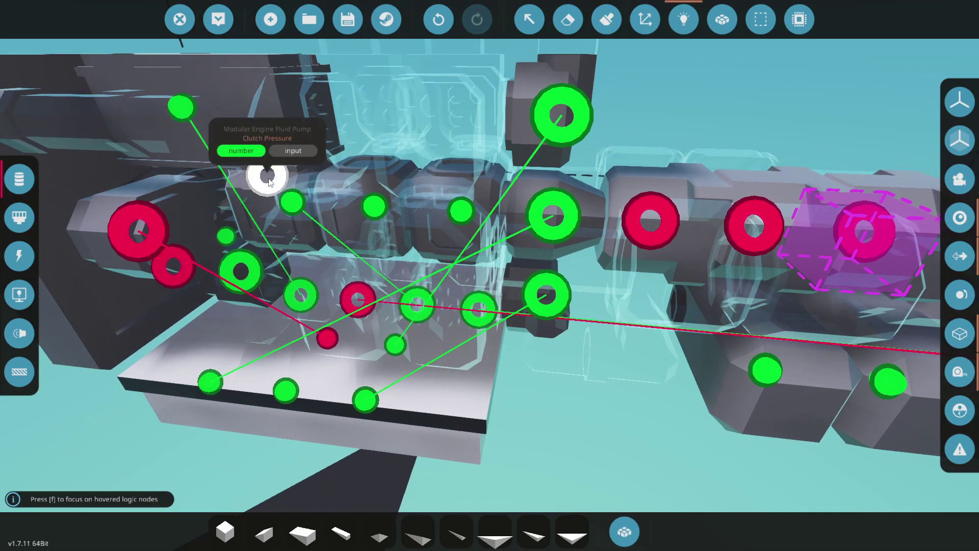
pyautogui.press('a')
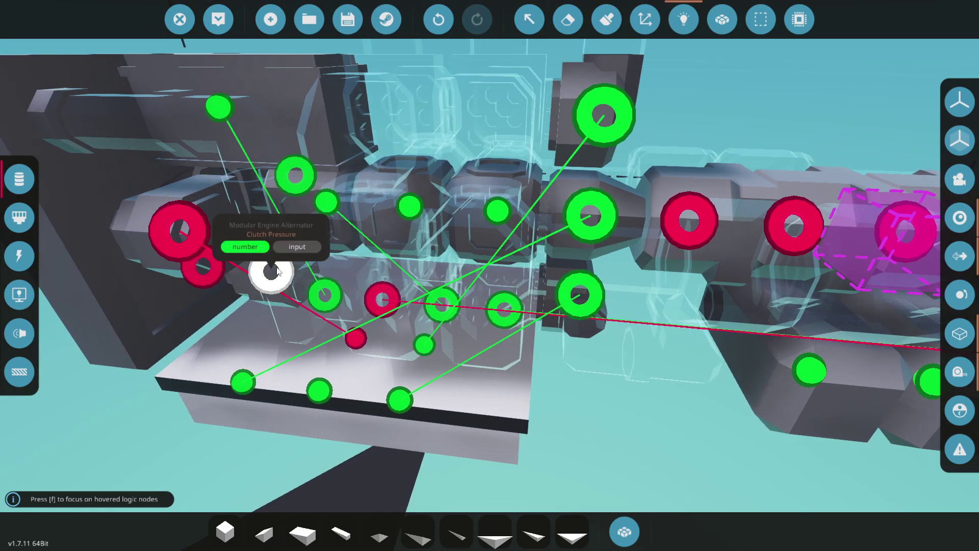
pyautogui.moveTo(410, 408); pyautogui.dragTo(271, 271)
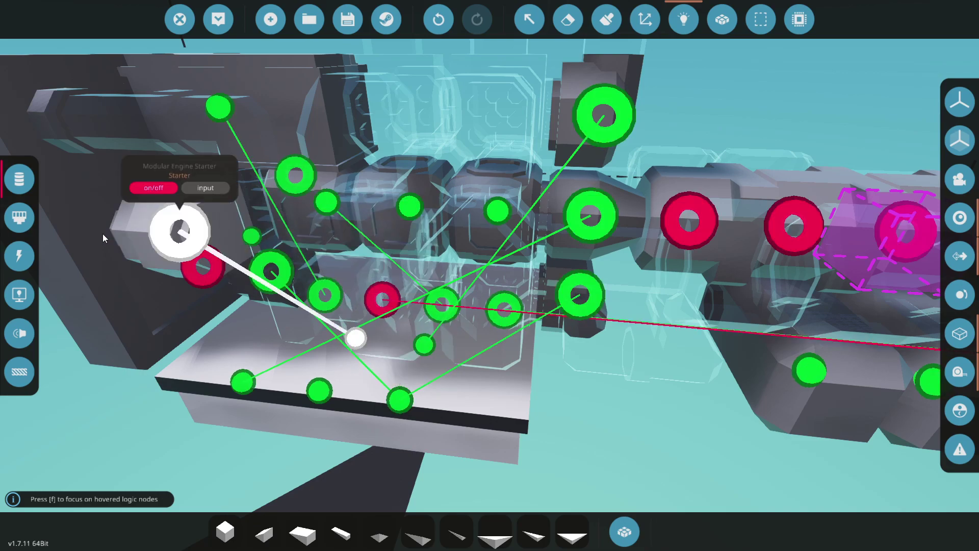
# Switch to the composite logic nodes and connect the nearest cylinder's composite output to the ECU's Cylinder input
pyautogui.click(20, 219)
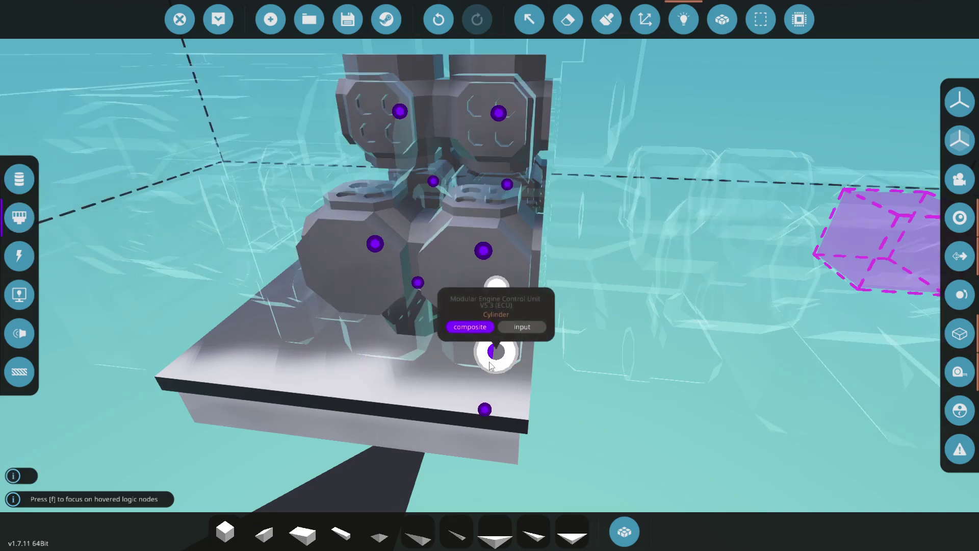
pyautogui.press('s')
pyautogui.press('d')
pyautogui.press('a')
pyautogui.press('w')
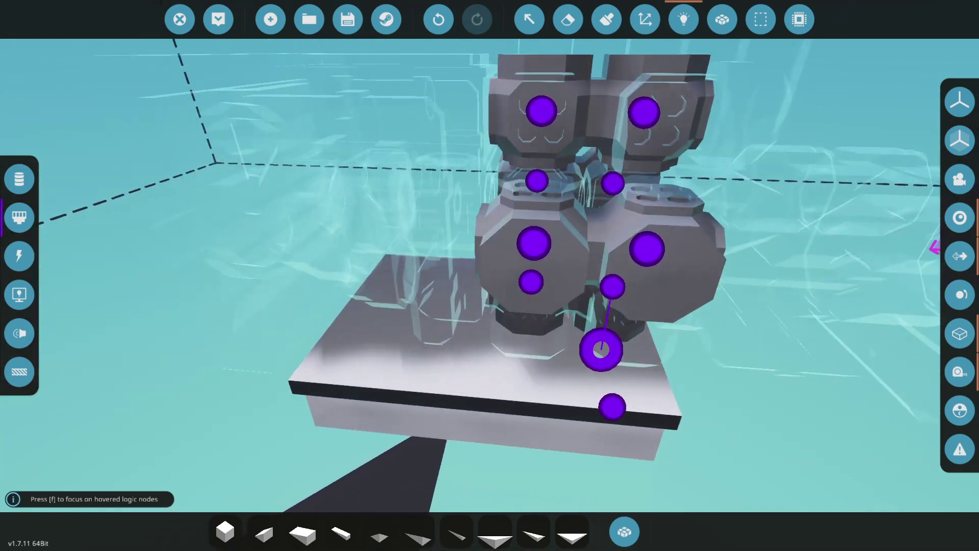
pyautogui.press('a')
pyautogui.press('s')
pyautogui.press('d')
pyautogui.press('w')
pyautogui.press('a')
pyautogui.press('s')
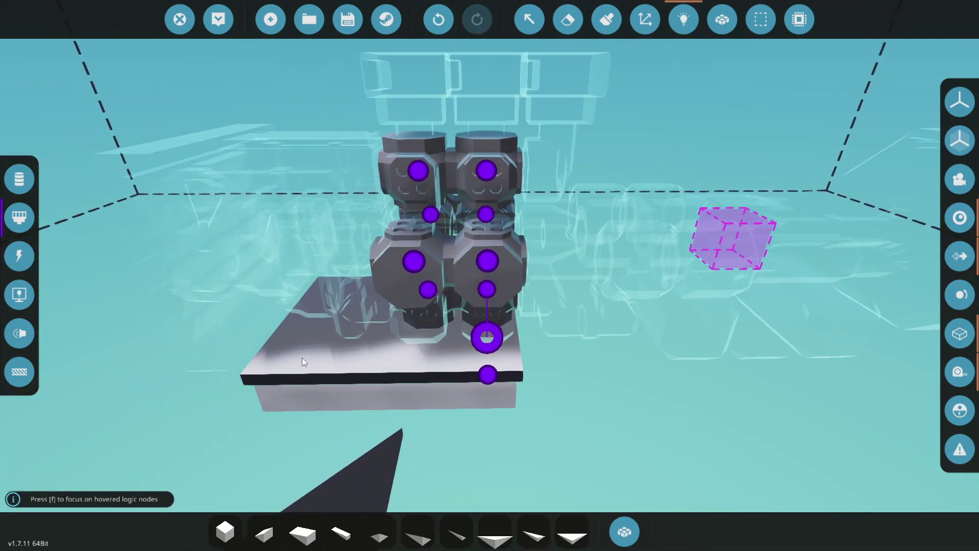
pyautogui.moveTo(488, 374); pyautogui.dragTo(638, 302)
# Return to block building and examine the finished assembly, from the radiator and cylinders past the gearboxes to the generator
pyautogui.press('1')
pyautogui.press('a')
pyautogui.press('s')
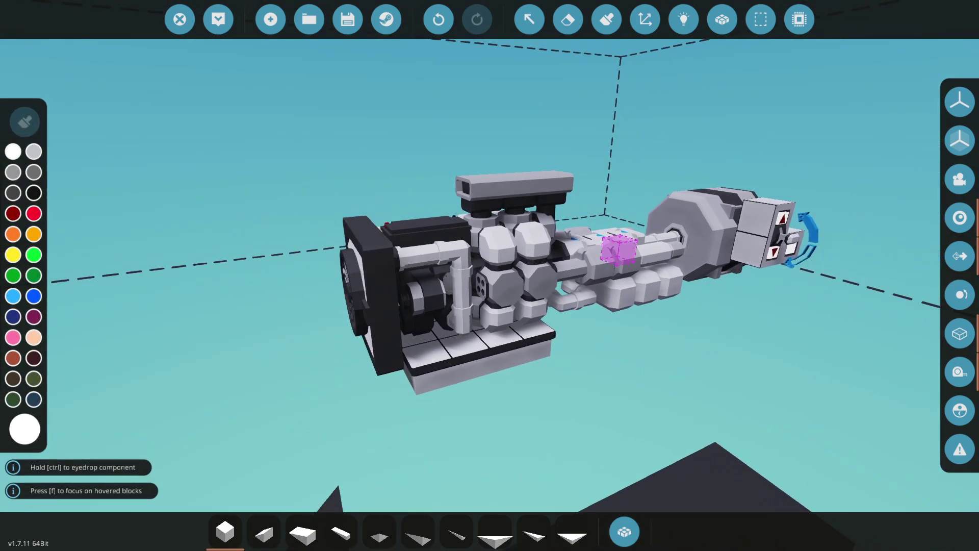
pyautogui.press('w')
pyautogui.press('s')
pyautogui.press('w')
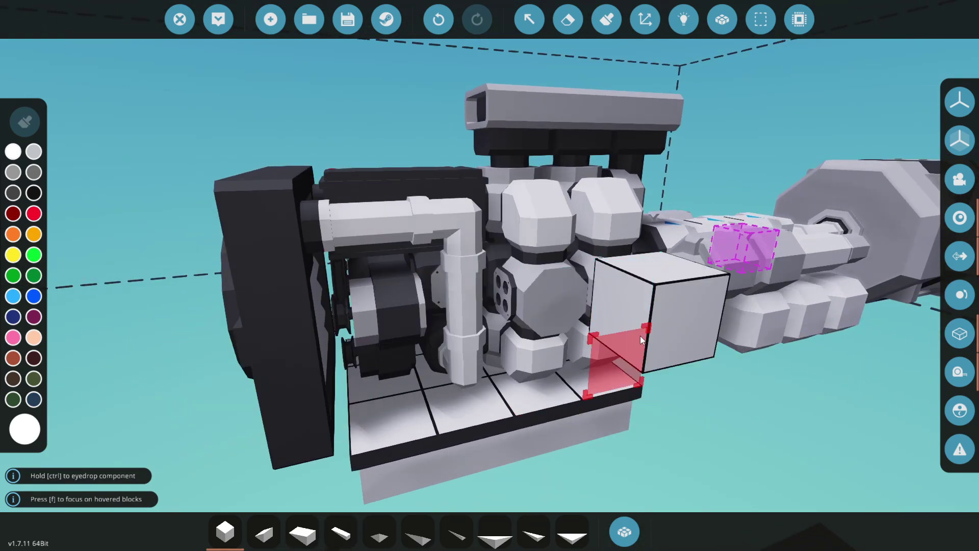
pyautogui.moveTo(643, 342); pyautogui.dragTo(507, 362)
pyautogui.scroll(-5, 507, 362)
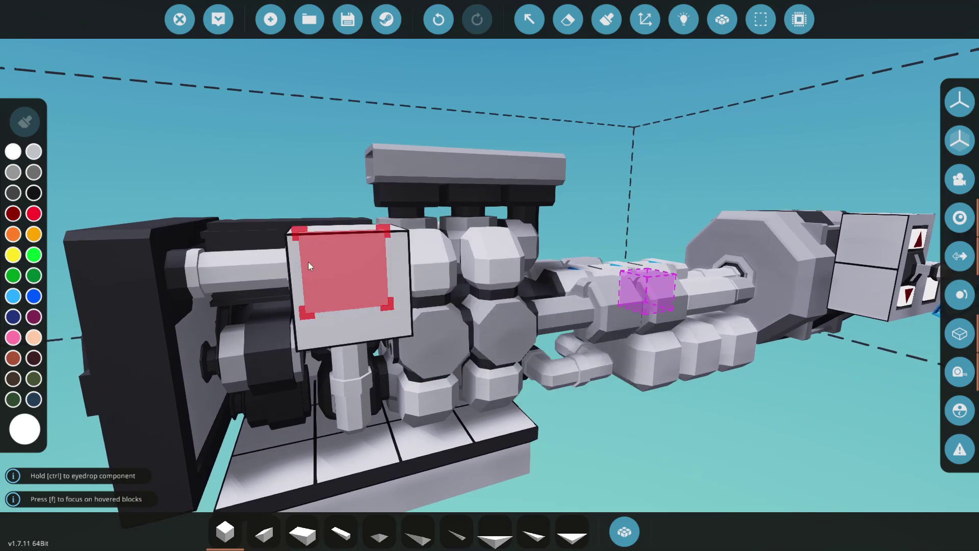
pyautogui.scroll(-3, 537, 357)
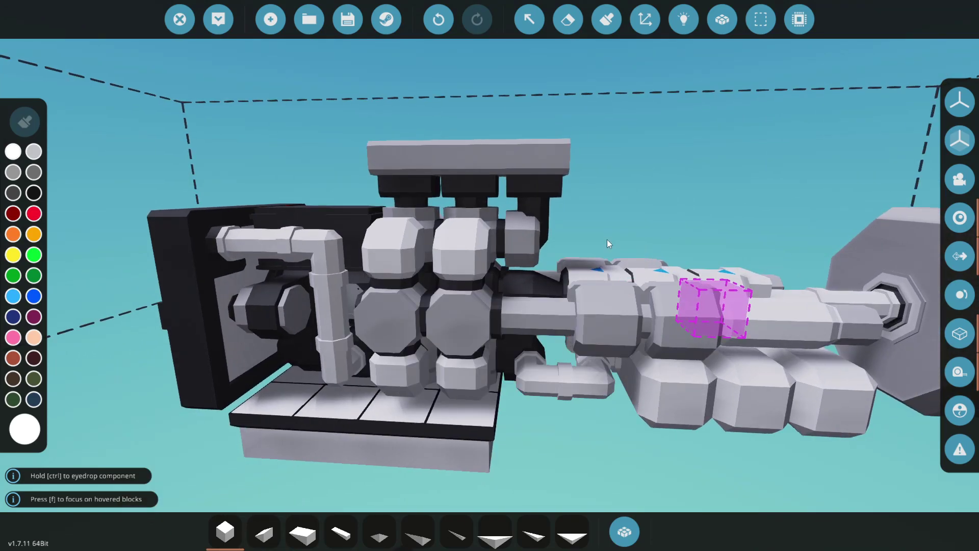
pyautogui.scroll(4, 607, 240)
pyautogui.scroll(4, 601, 252)
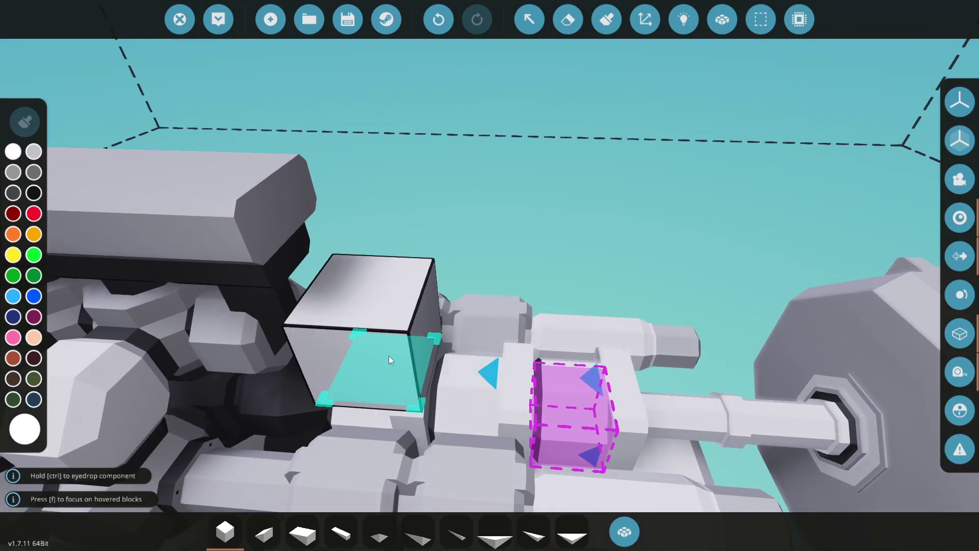
pyautogui.scroll(-2, 397, 406)
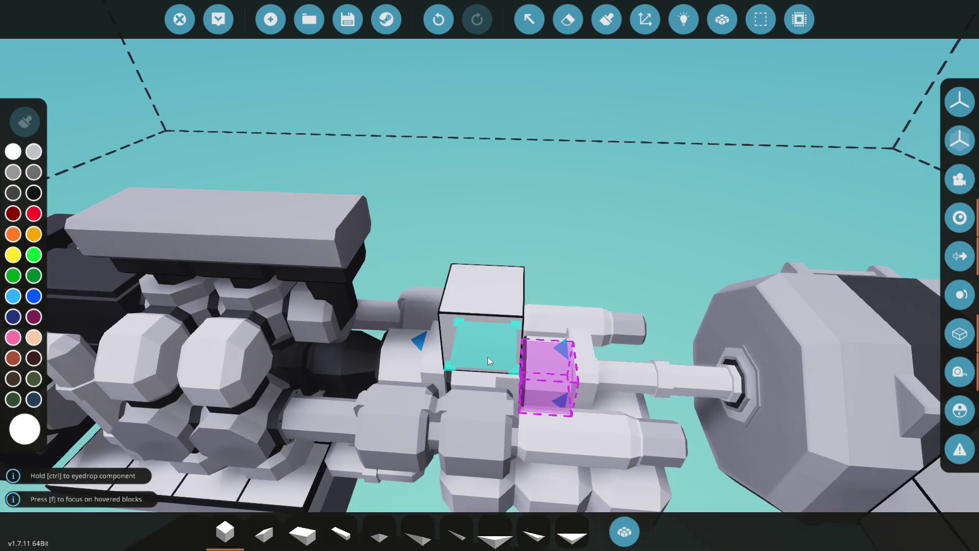
pyautogui.scroll(-5, 547, 362)
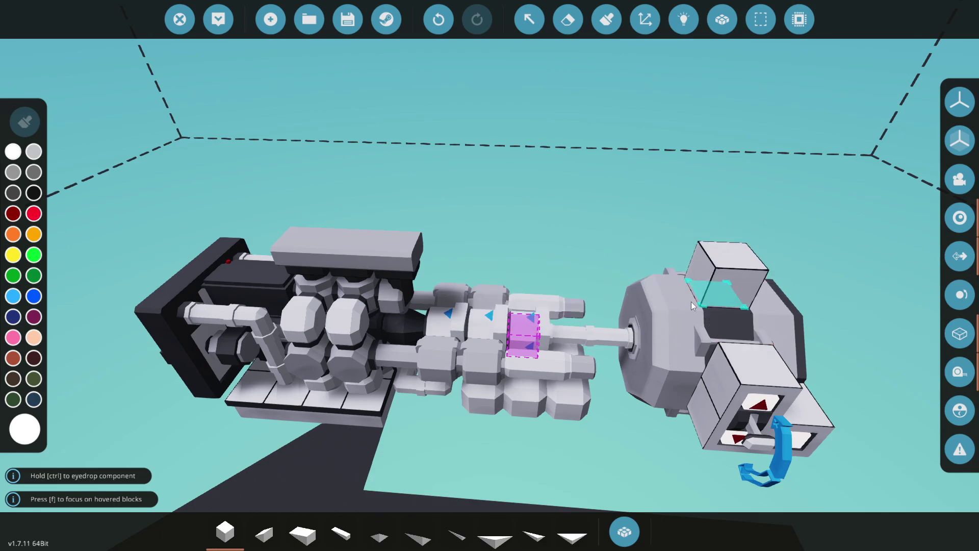
pyautogui.press('s')
pyautogui.moveTo(713, 259); pyautogui.dragTo(659, 213)
pyautogui.press('a')
# Switch to the electrical logic nodes and wire the battery's electrical connection
pyautogui.click(684, 20)
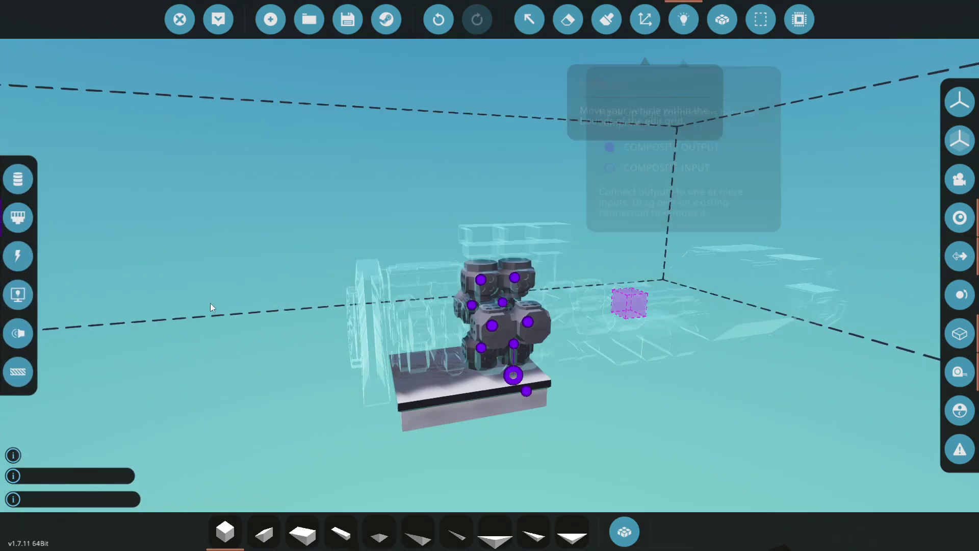
pyautogui.click(20, 258)
pyautogui.moveTo(428, 284); pyautogui.dragTo(886, 319)
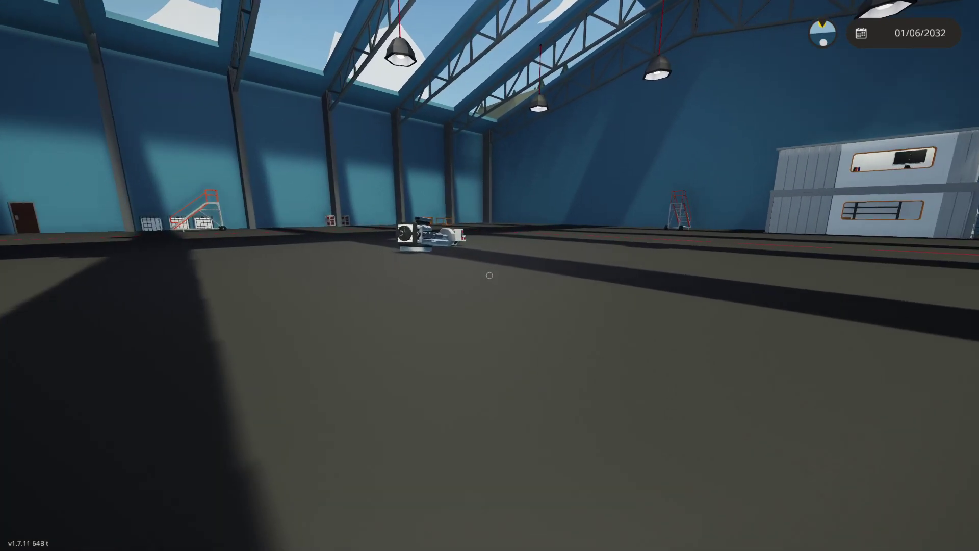
# Approach the spawned engine in the hangar and switch it on with the toggle button
pyautogui.press('w')
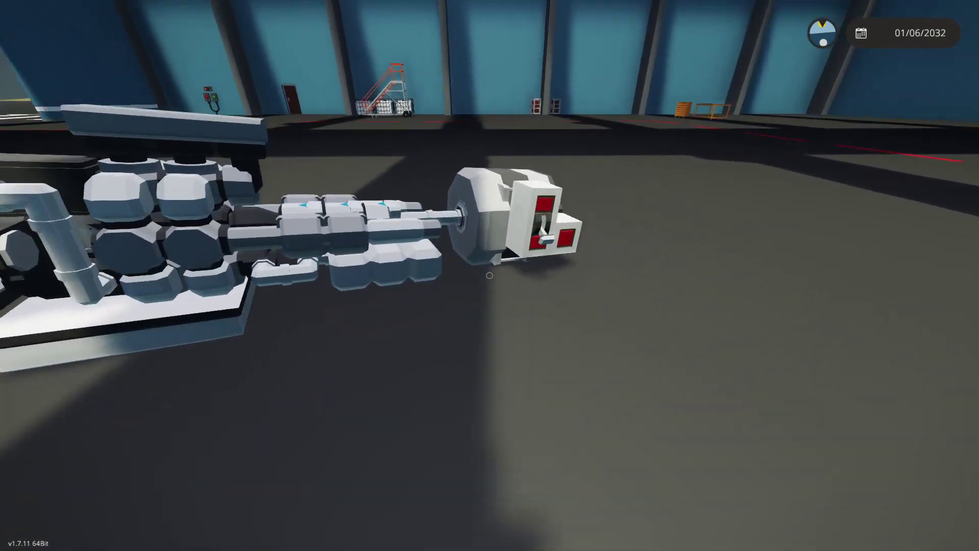
pyautogui.press('e')
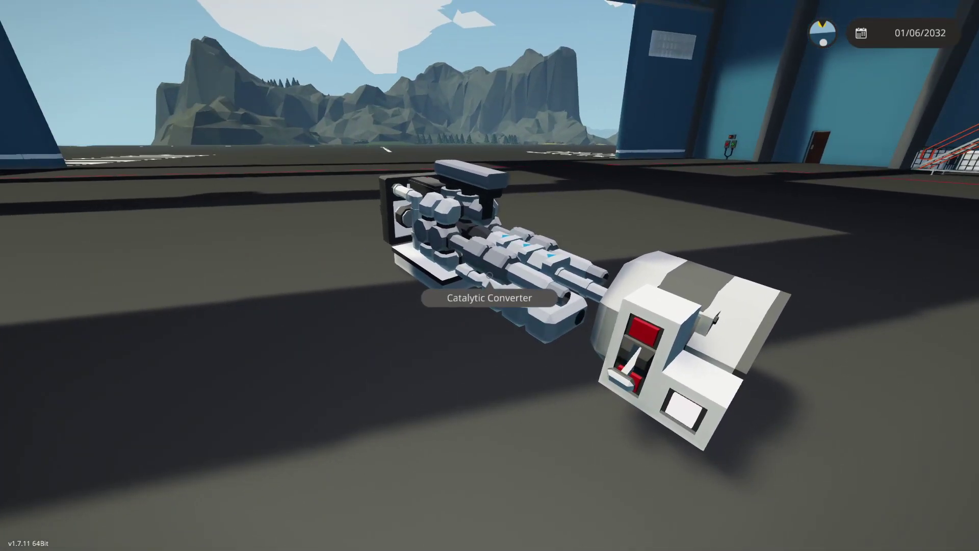
pyautogui.press('e')
pyautogui.press('a')
pyautogui.press('w')
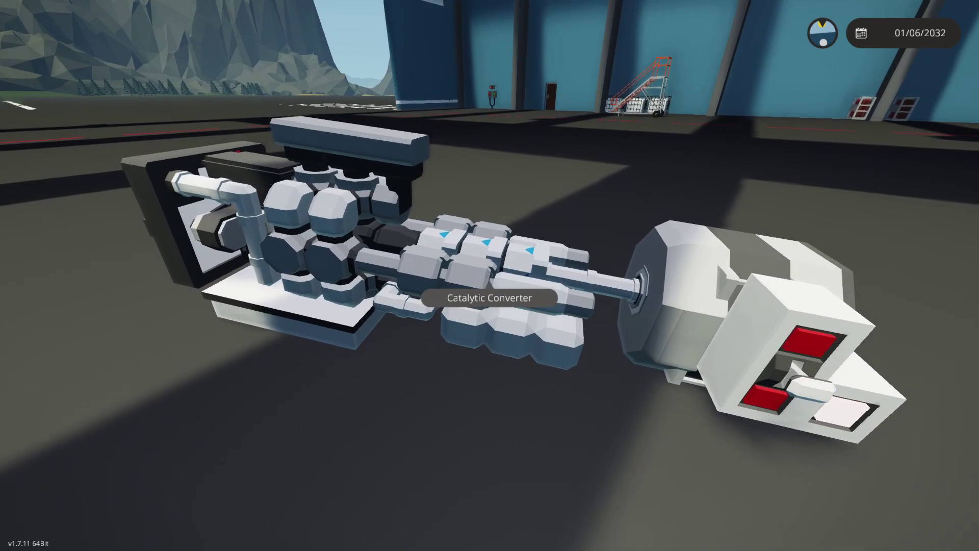
# Check the ECU's live RPS, throttle, AFR, temperature, clutch and battery readings, and look over the engine
pyautogui.press('w')
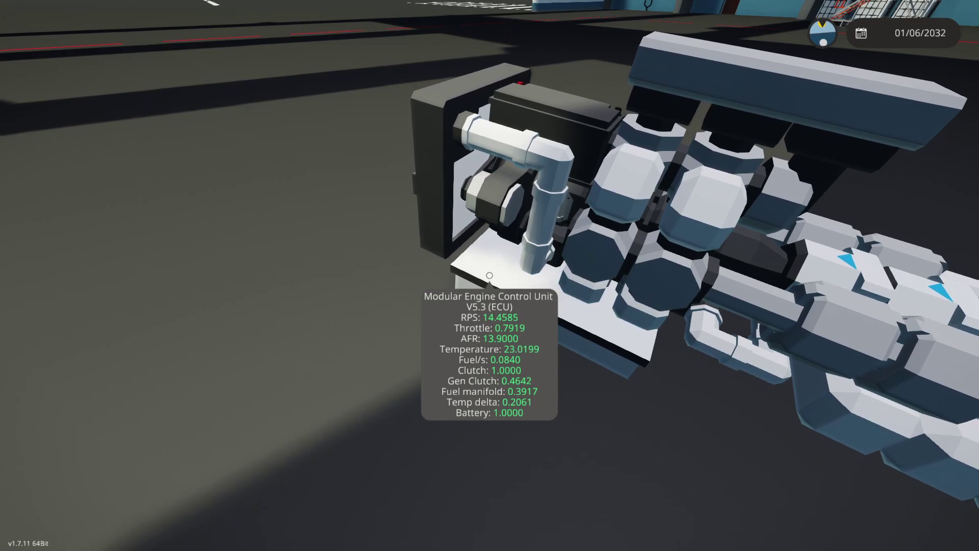
pyautogui.press('s')
pyautogui.press('w')
pyautogui.press('s')
pyautogui.press('a')
pyautogui.press('w')
pyautogui.press('d')
pyautogui.press('q')
pyautogui.press('a')
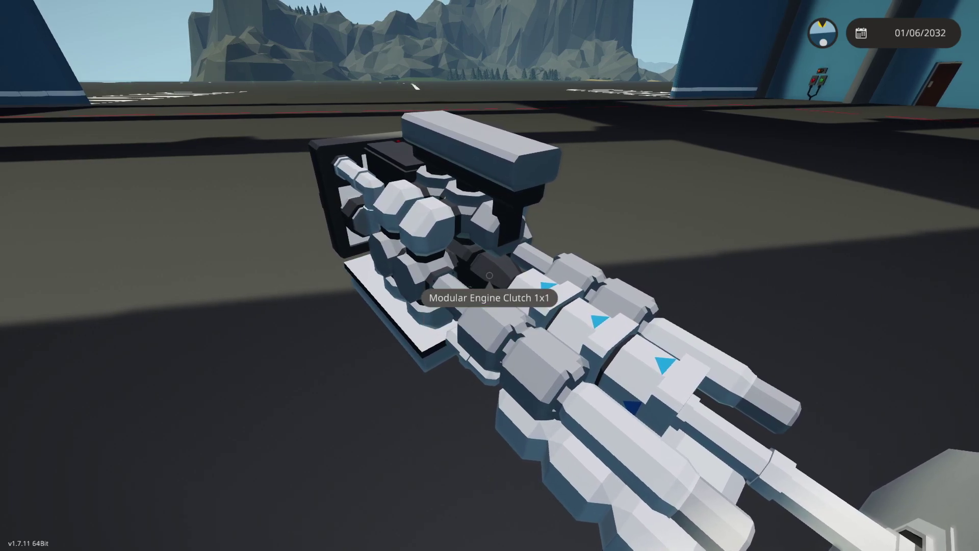
# Examine the engine from the clutch to the cylinders, checking a cylinder's air:fuel ratio, efficiency and manifold temperature
pyautogui.press('a')
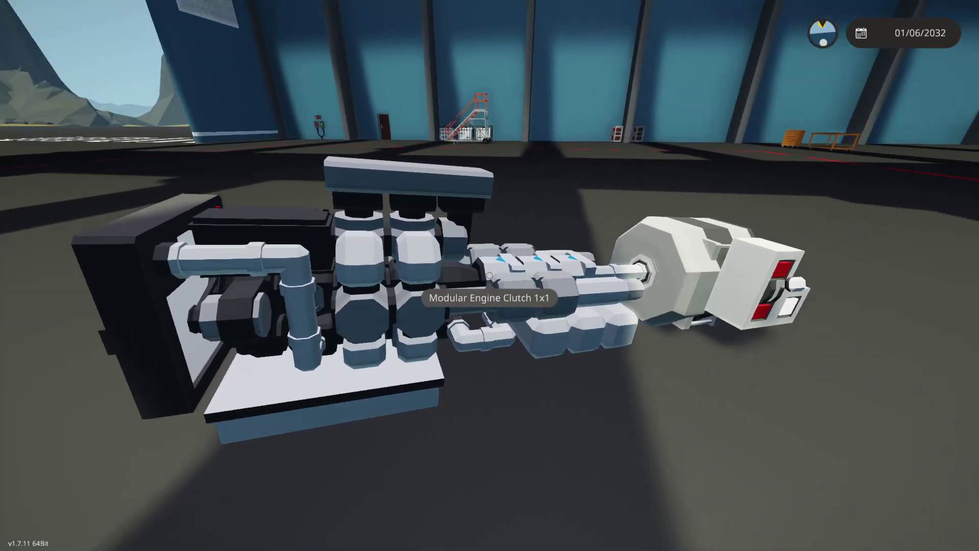
pyautogui.press('s')
pyautogui.press('a')
pyautogui.press('w')
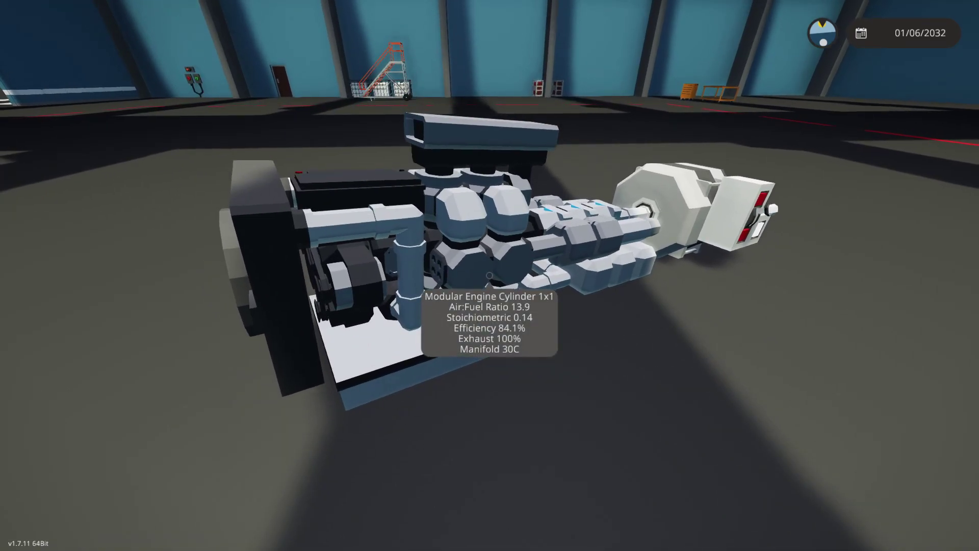
pyautogui.press('d')
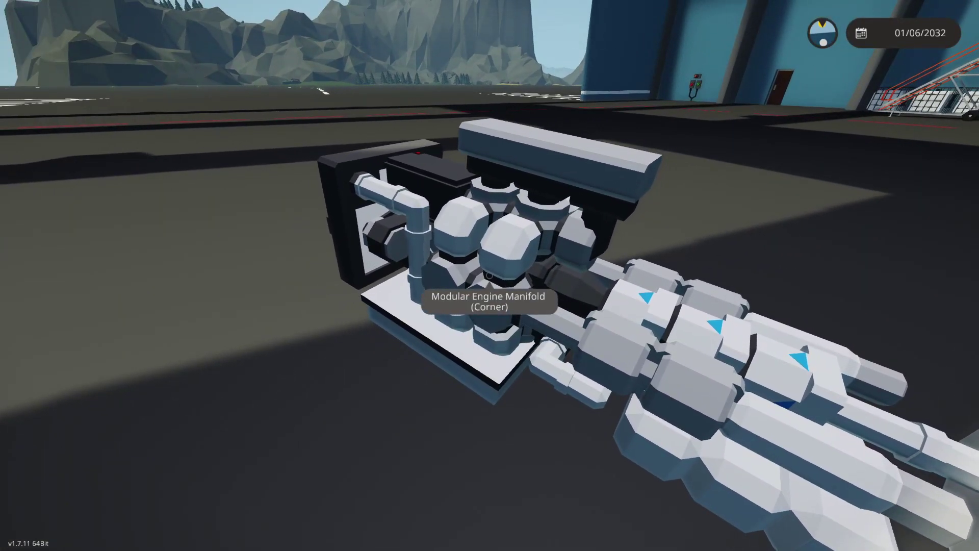
pyautogui.press('a')
pyautogui.press('s')
pyautogui.press('w')
pyautogui.press('d')
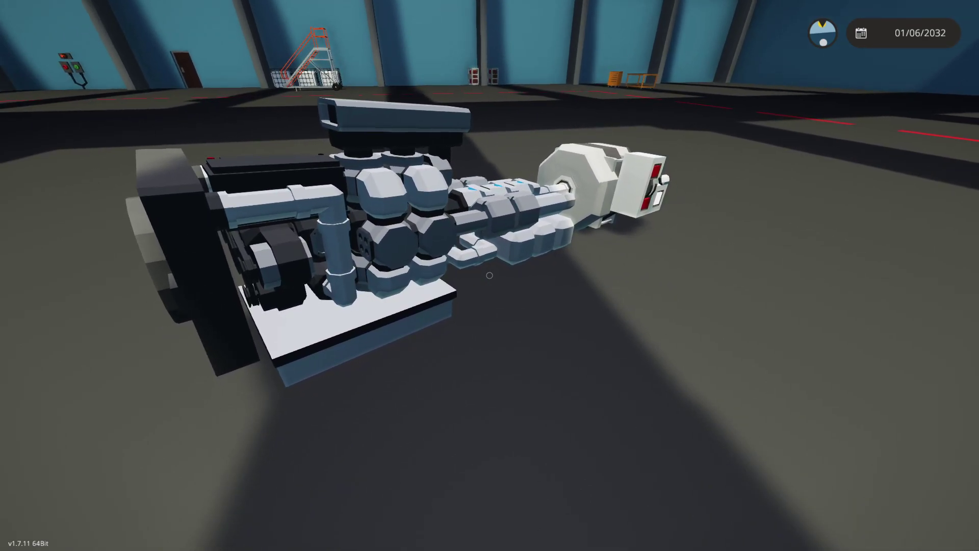
pyautogui.press('d')
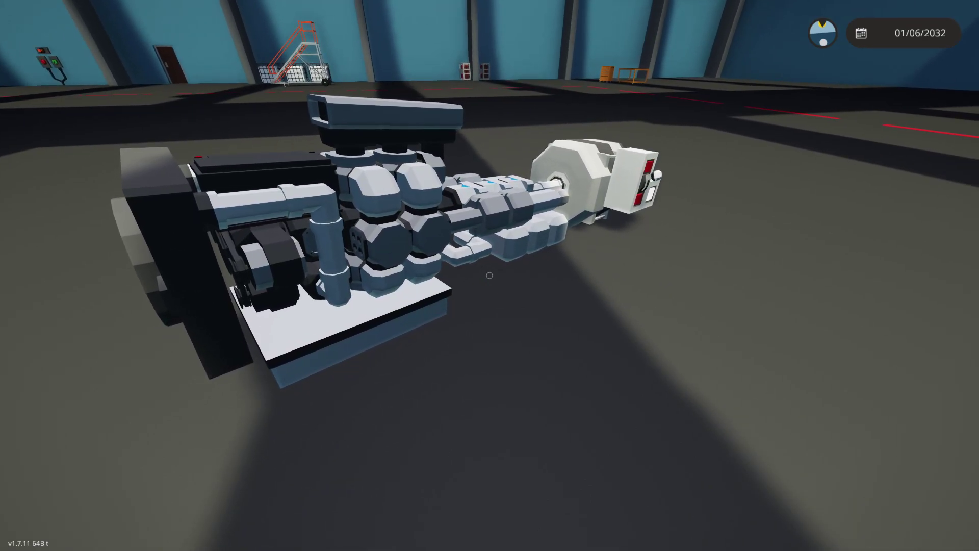